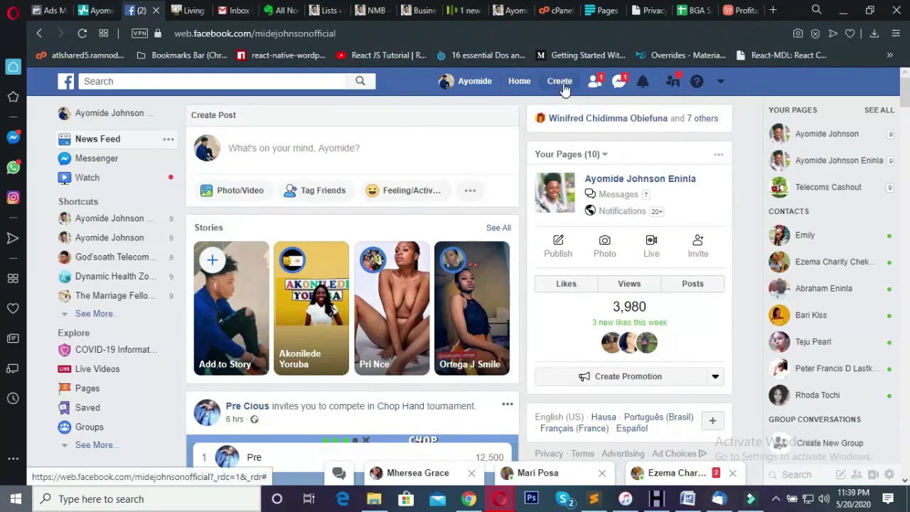
Start creating a new Facebook Page of the Business or Brand type.
click(562, 86)
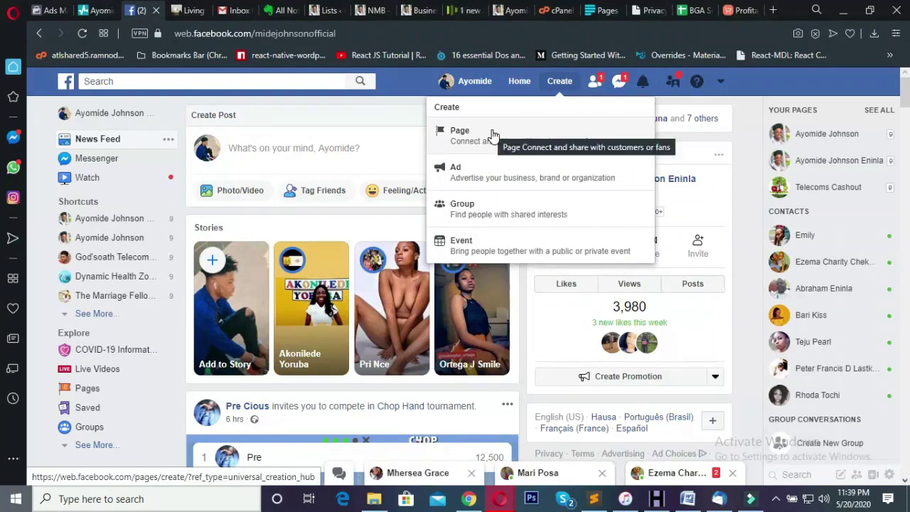
click(538, 142)
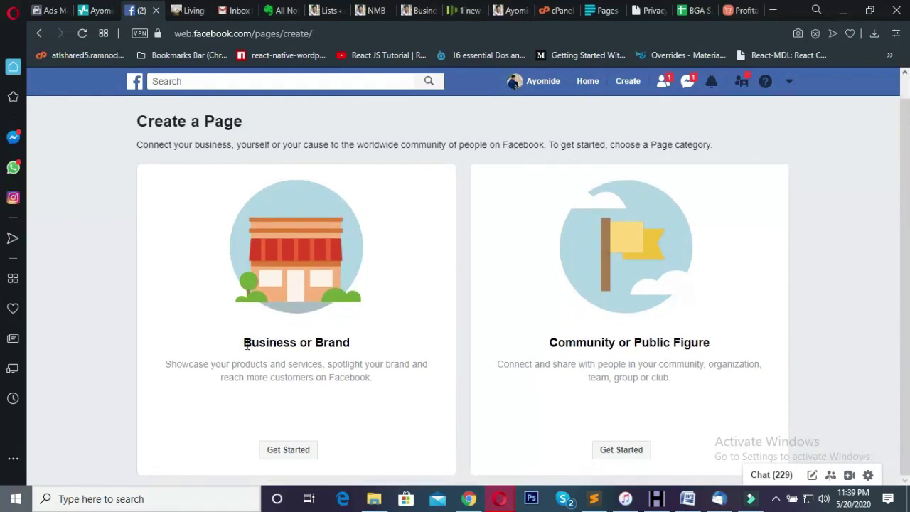
drag(243, 342, 356, 344)
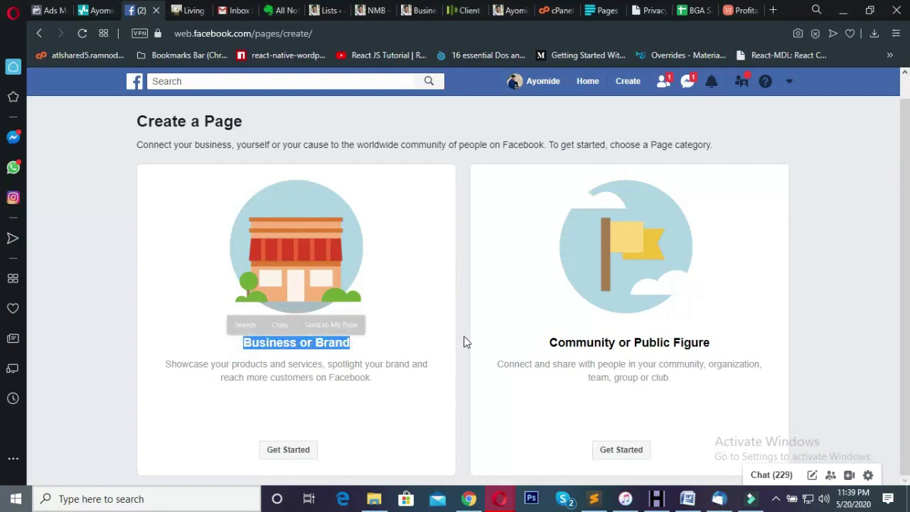
click(552, 344)
drag(552, 344, 736, 363)
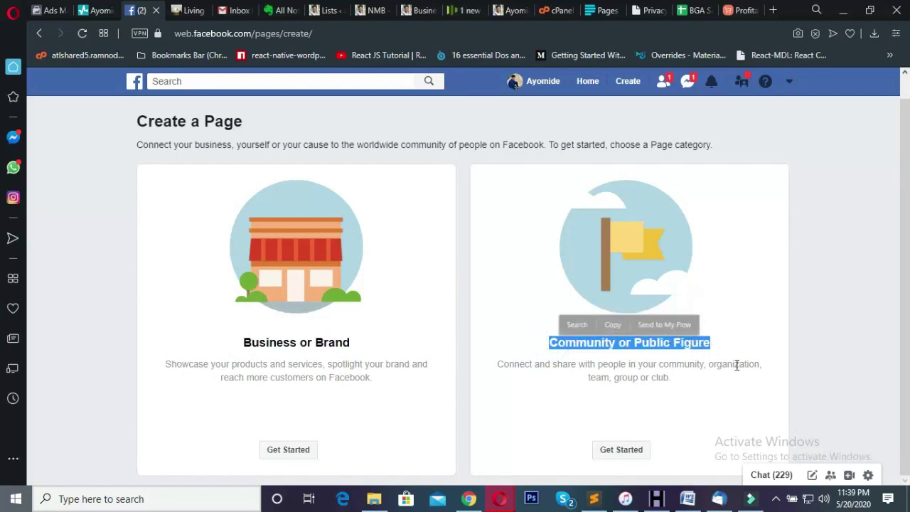
click(735, 364)
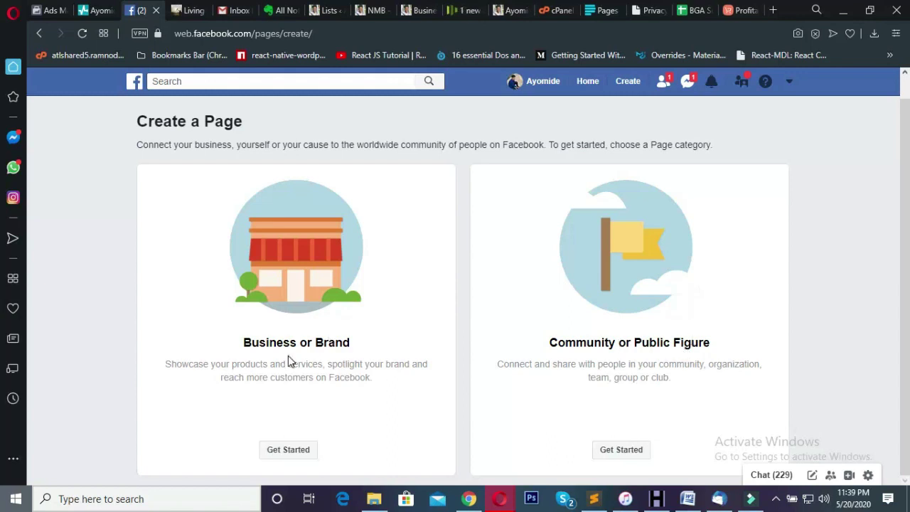
click(303, 458)
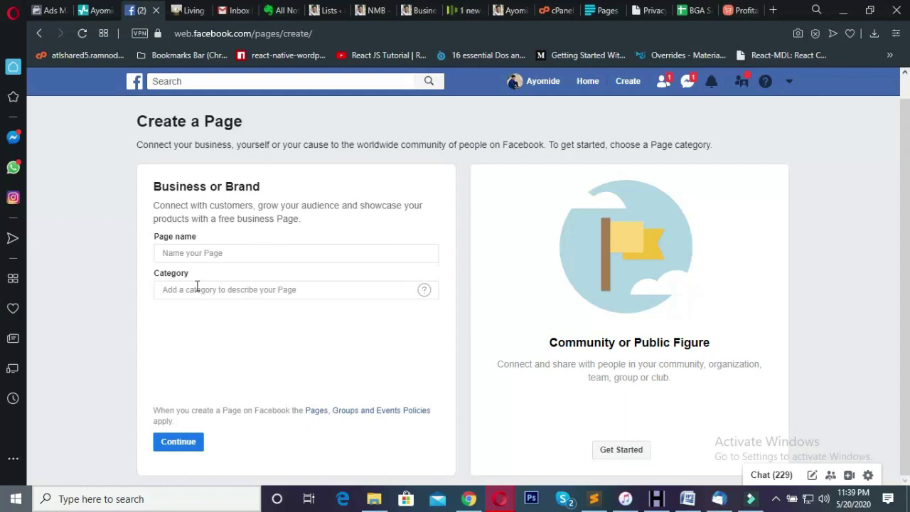
Name the page RAGP Global Community.
click(278, 255)
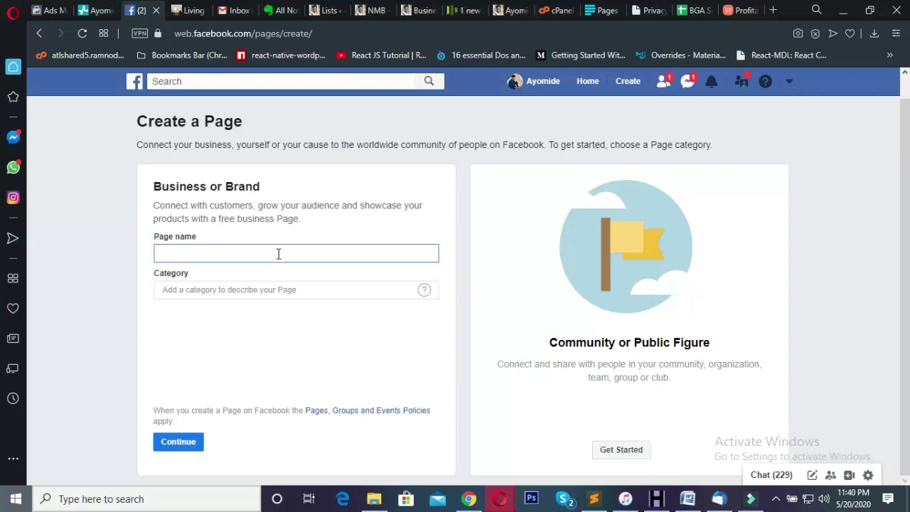
text(RAGP Global Comm)
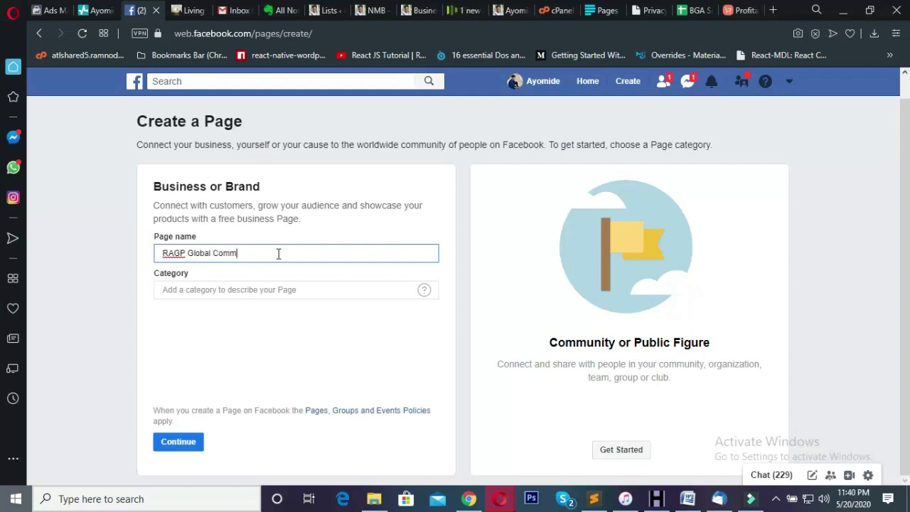
text(unity)
click(279, 290)
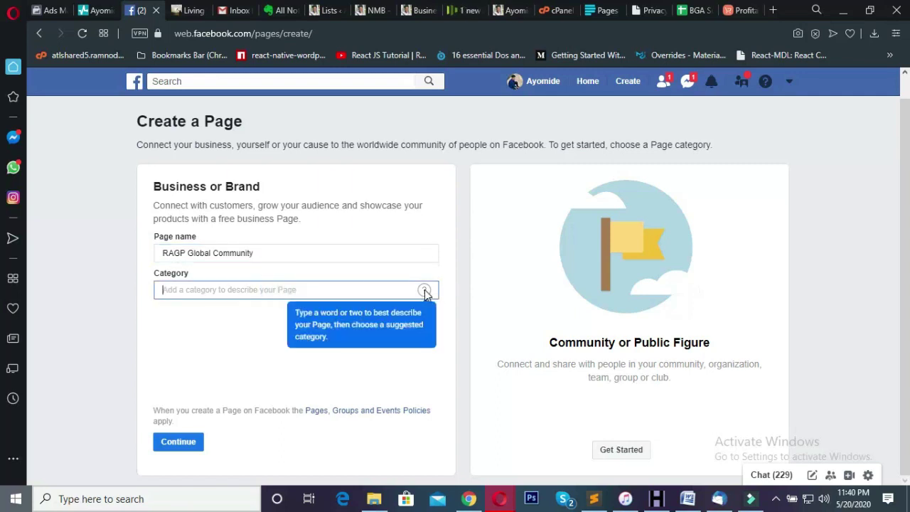
click(278, 254)
double_click(309, 251)
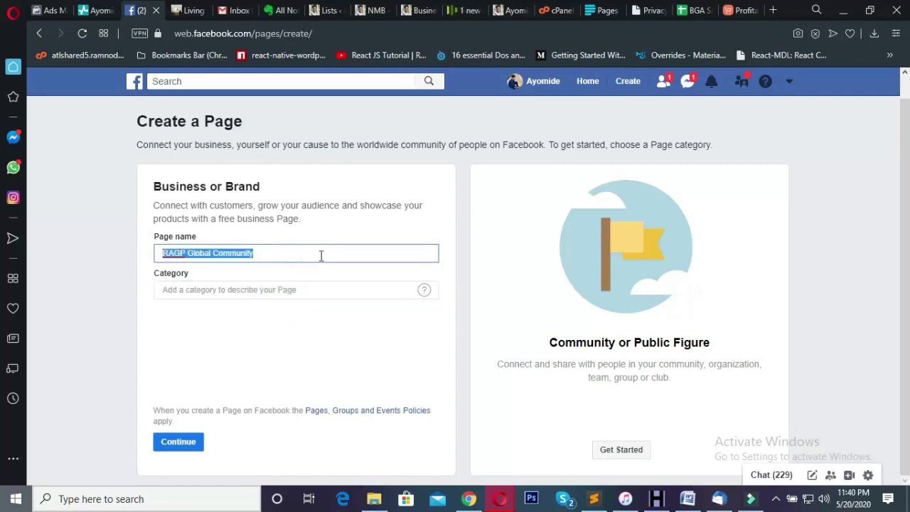
click(320, 256)
drag(295, 256, 151, 258)
click(278, 252)
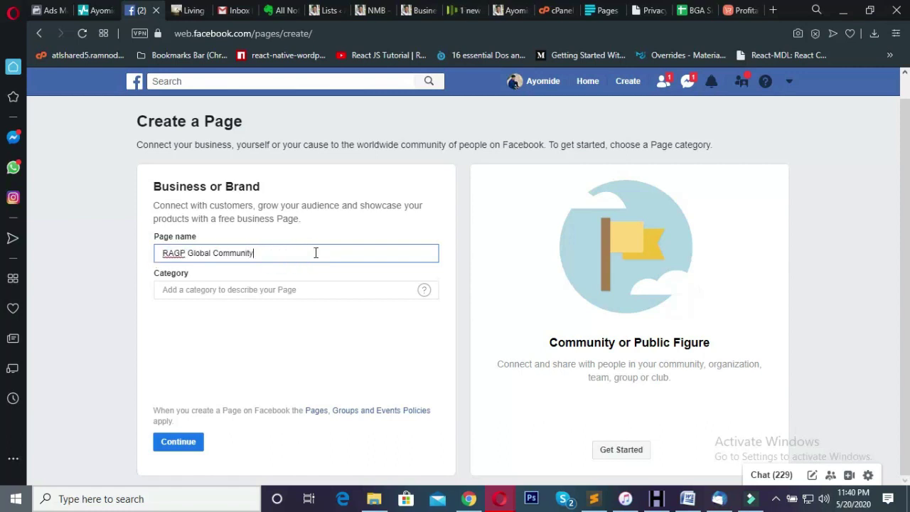
drag(315, 251, 164, 236)
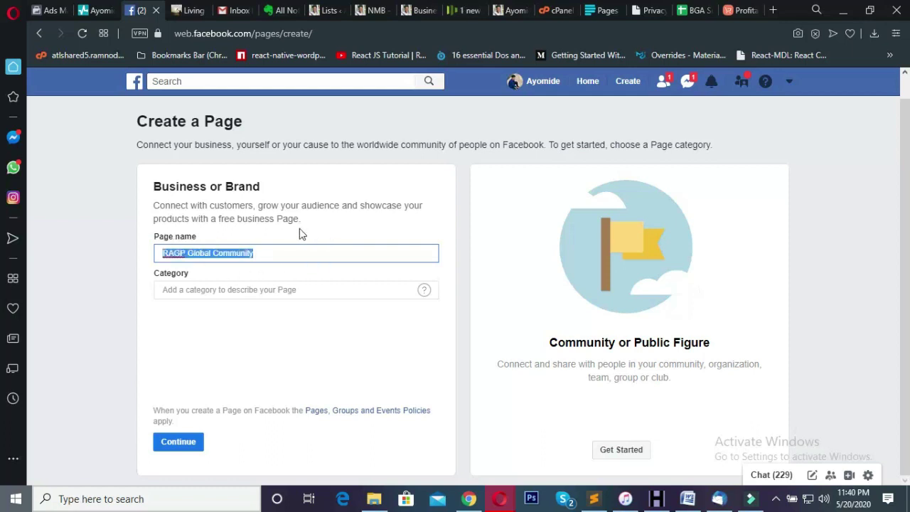
click(333, 253)
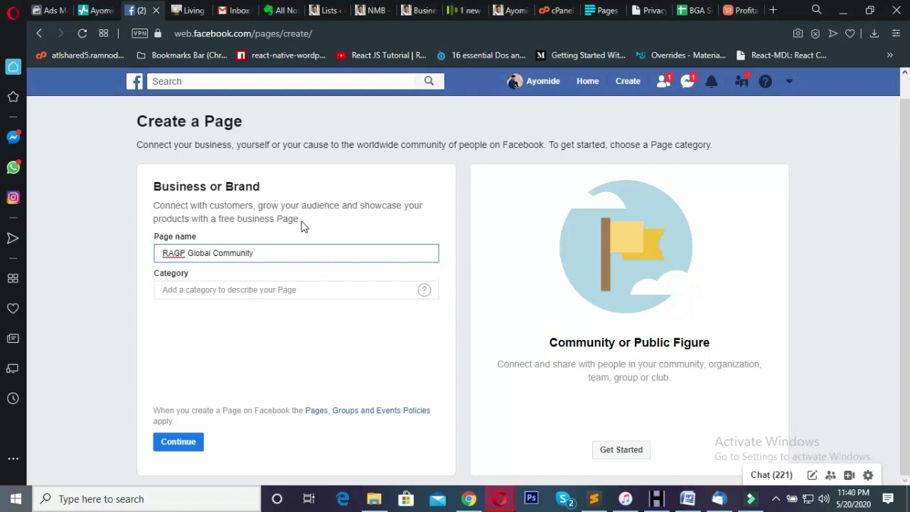
Search the page categories for Recharge and choose Shopping & Retail from the suggestions.
click(203, 292)
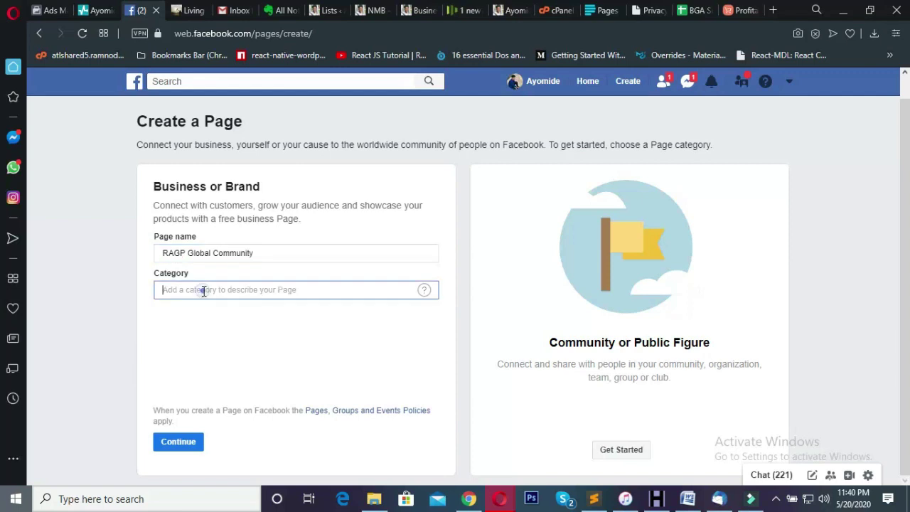
click(361, 288)
text(v)
key(BackSpace)
text(Rechare)
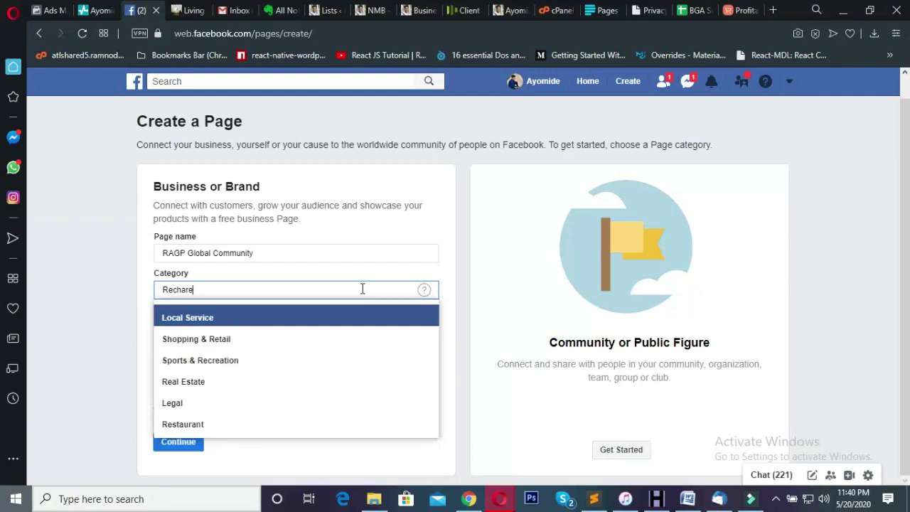
key(BackSpace)
text(ge)
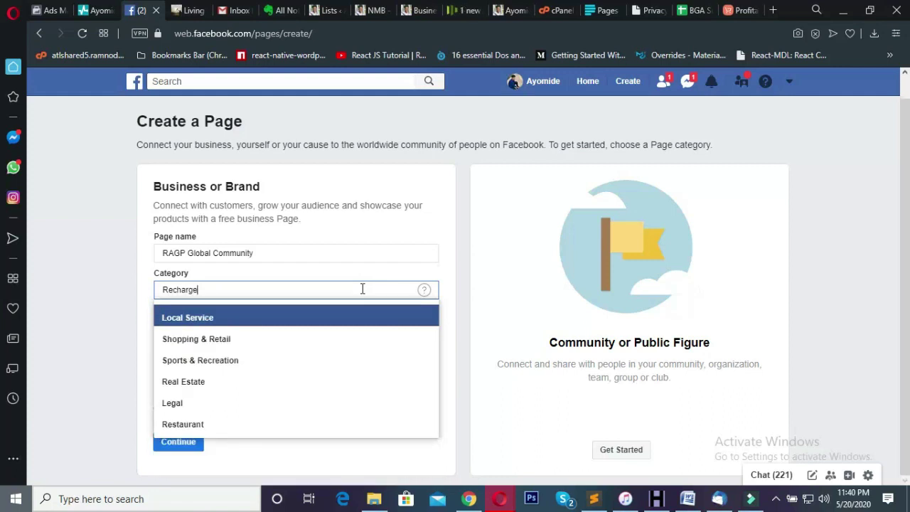
click(243, 344)
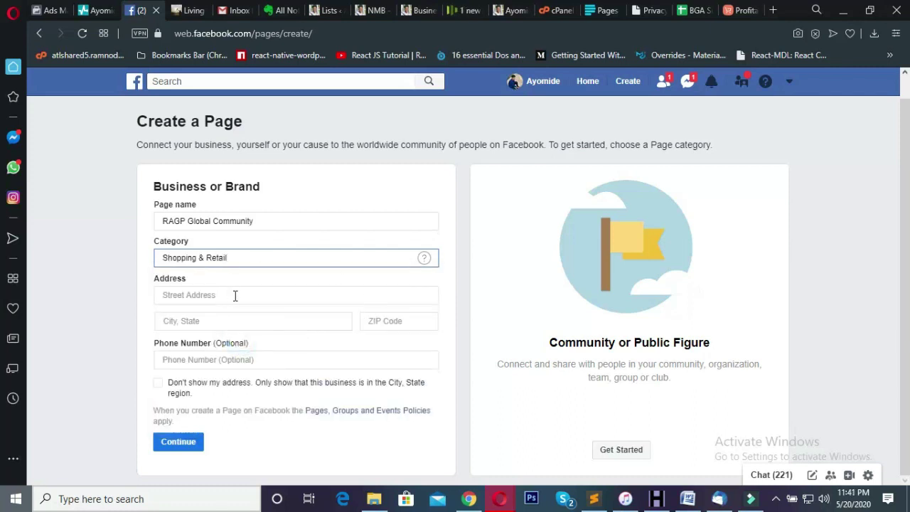
Fill in the page's street address, city and state, and ZIP code.
click(236, 295)
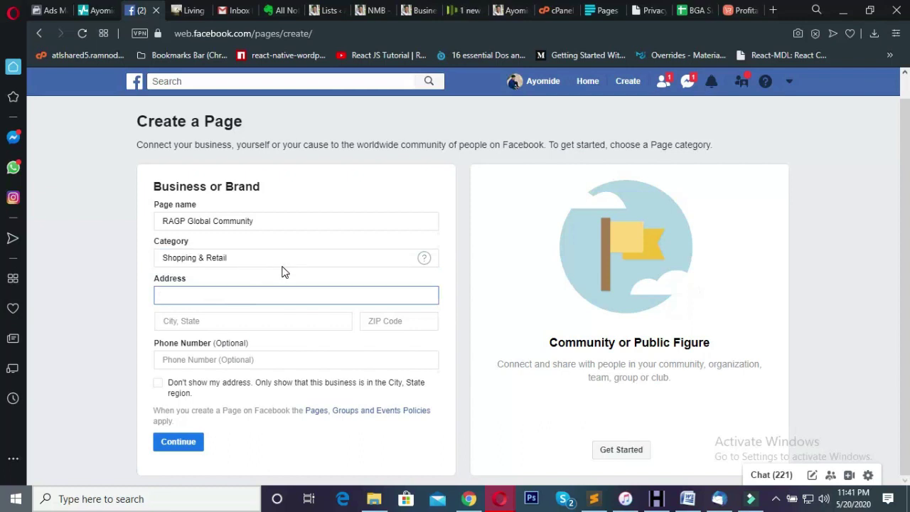
text(Ikeja, Lagos)
key(BackSpace)
key(BackSpace)
key(BackSpace)
key(BackSpace)
text(agos)
key(Tab)
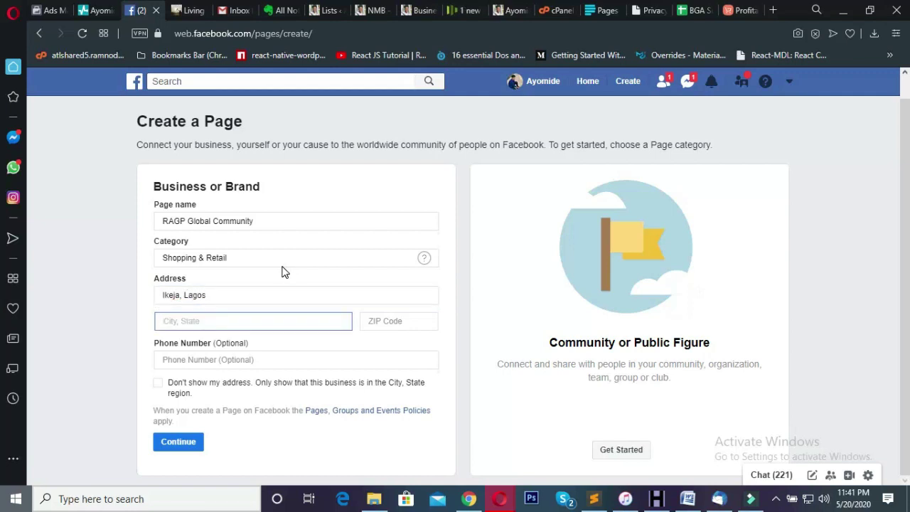
text(Ikeja, Lagos)
key(Tab)
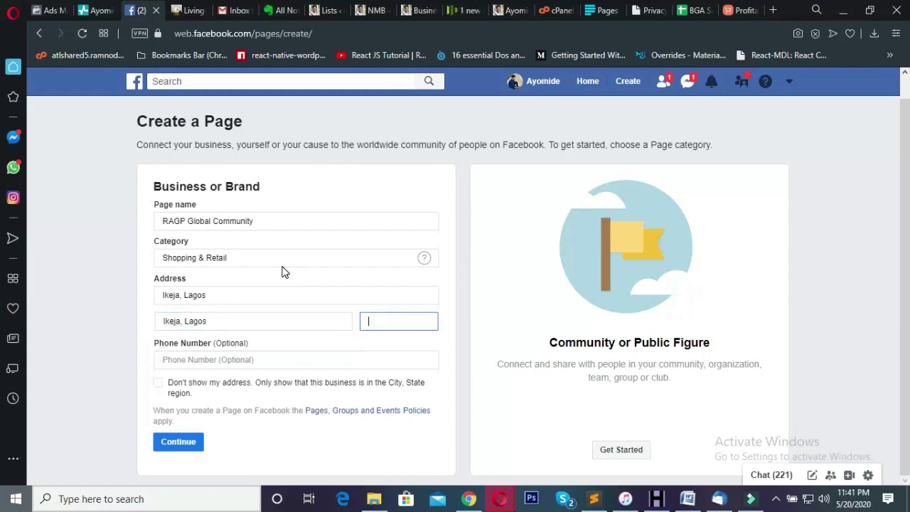
text(10001)
click(229, 360)
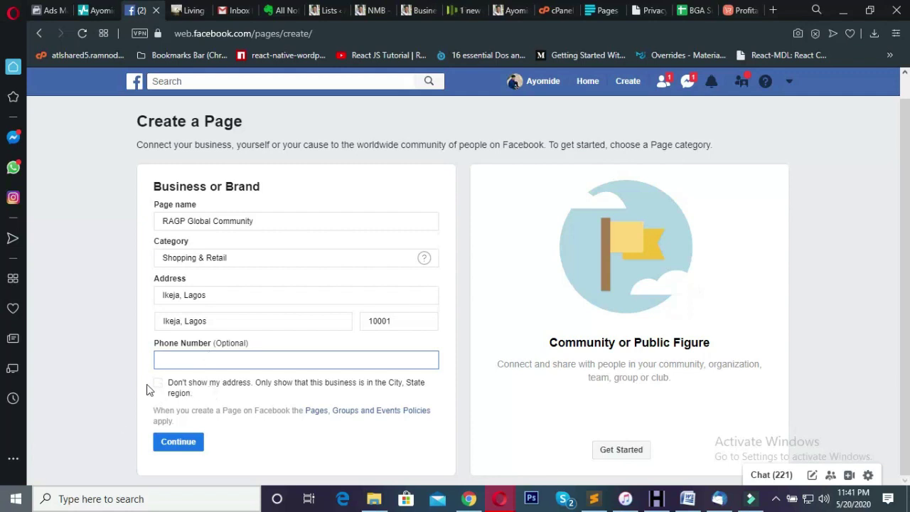
click(184, 389)
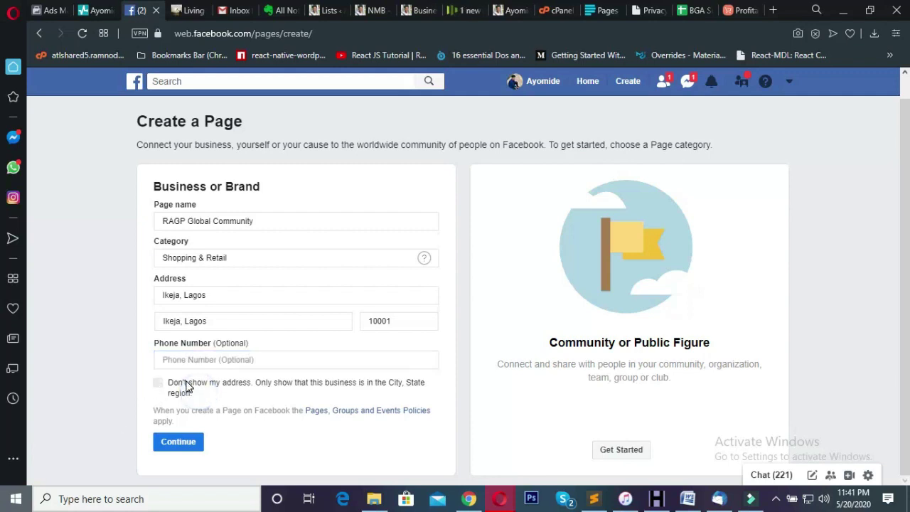
click(179, 388)
click(157, 388)
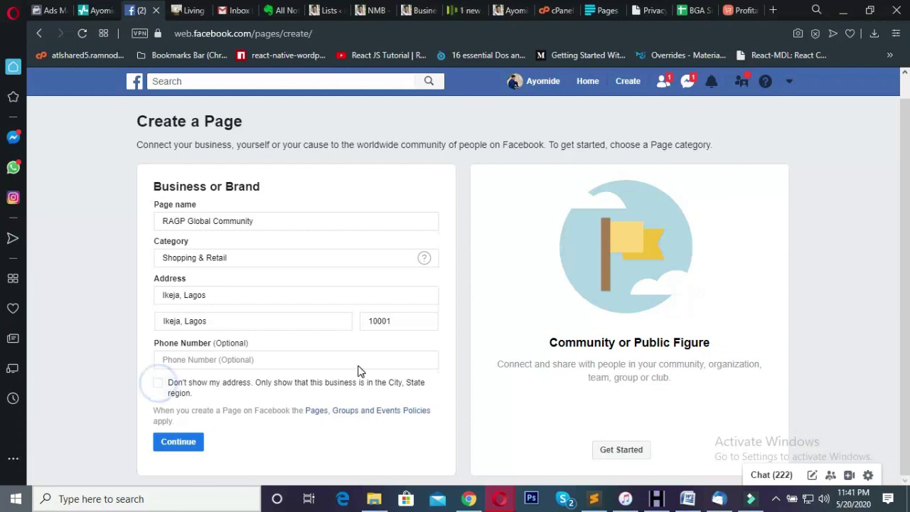
Submit the page details, correcting the city and state entry with the suggested city Ikeja.
click(184, 443)
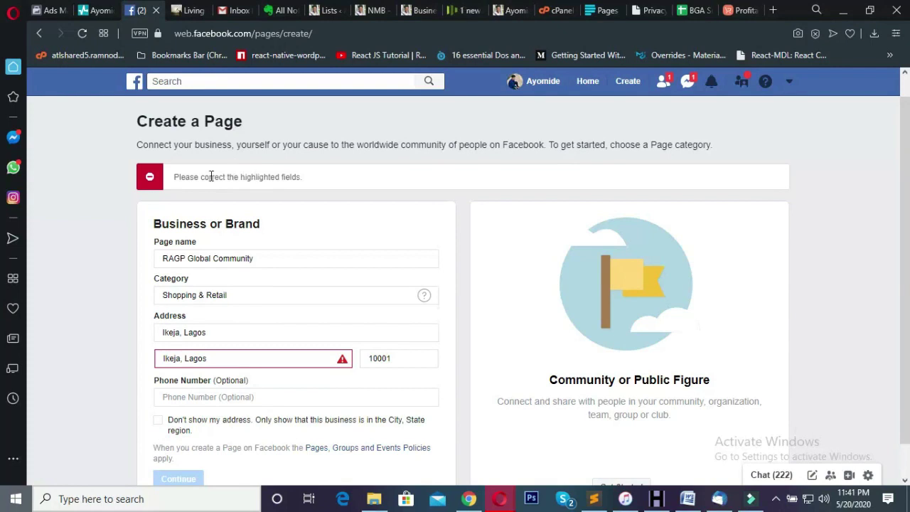
drag(177, 182, 346, 183)
click(345, 178)
mouse_move(344, 362)
click(264, 359)
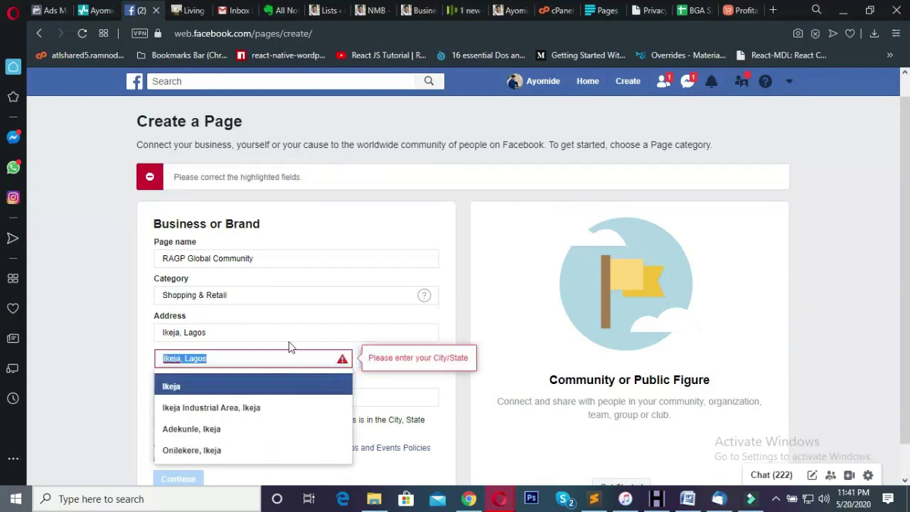
scroll(306, 320, down, 1)
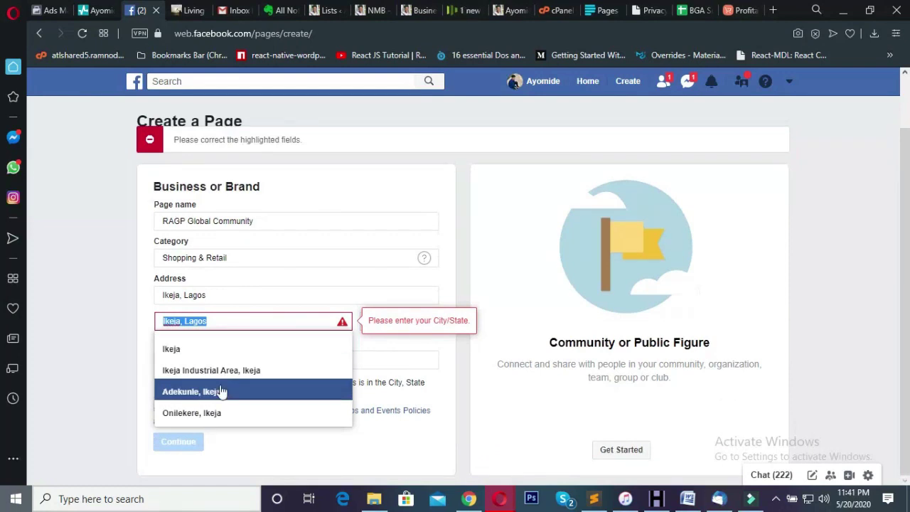
click(205, 349)
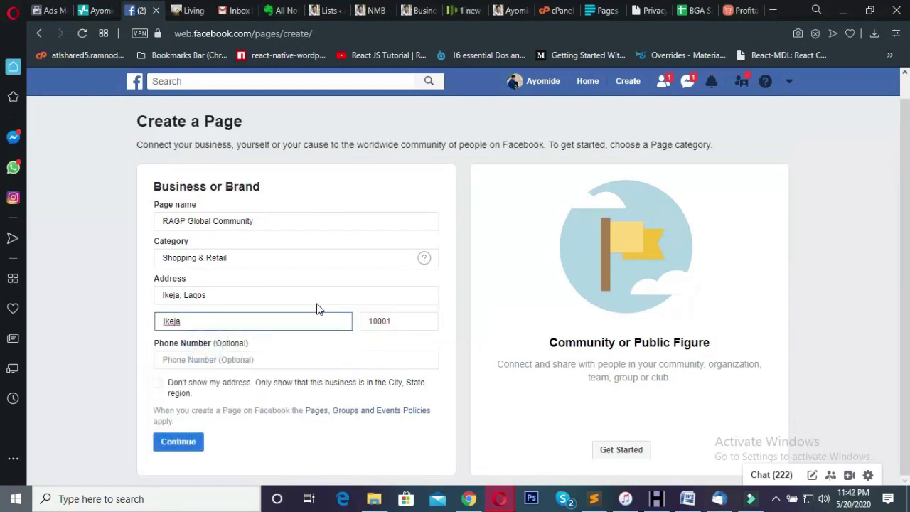
click(317, 312)
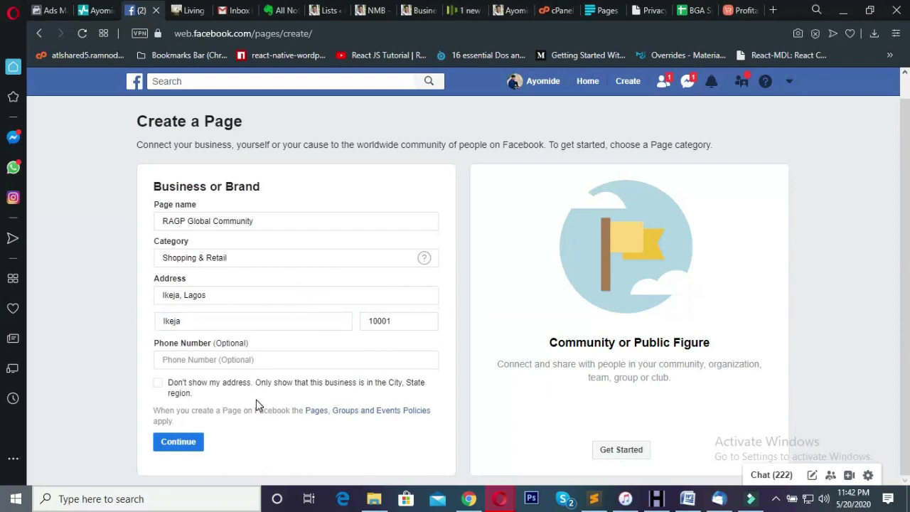
click(184, 446)
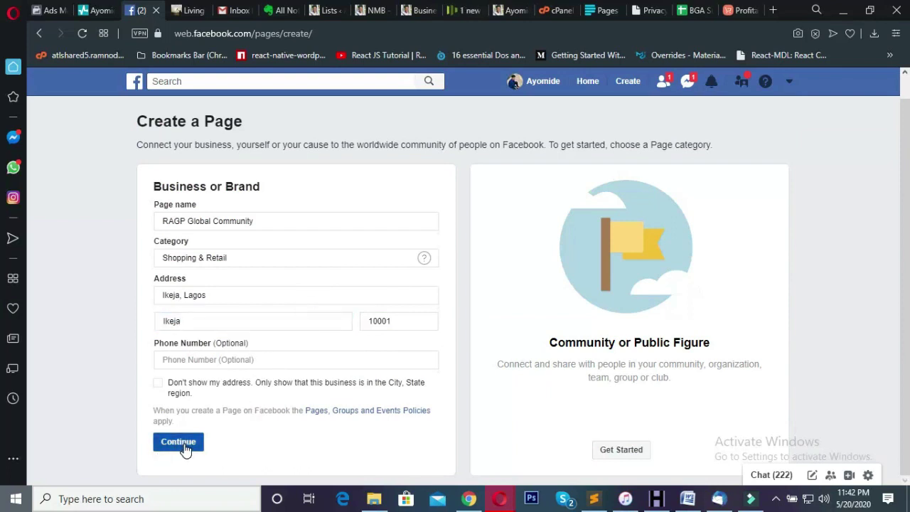
click(178, 443)
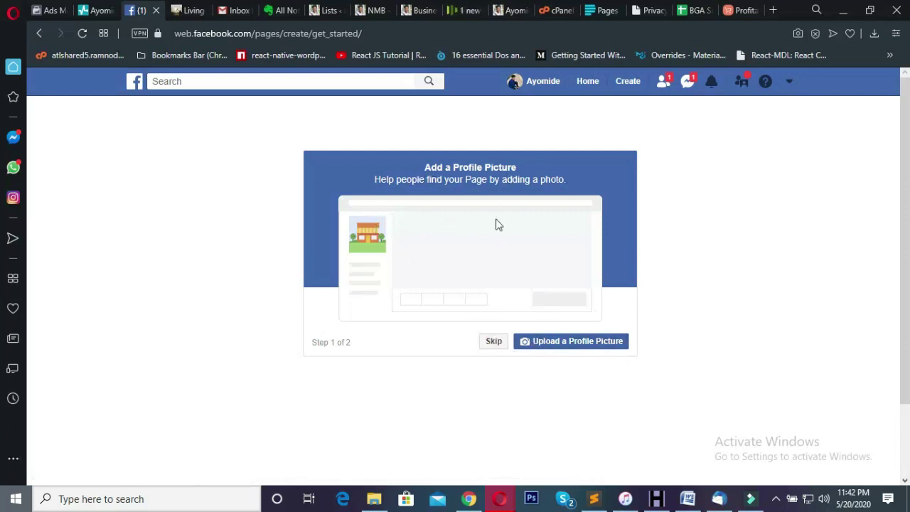
Skip adding a profile picture and cover photo, and dismiss the setup tip on the new page.
click(492, 342)
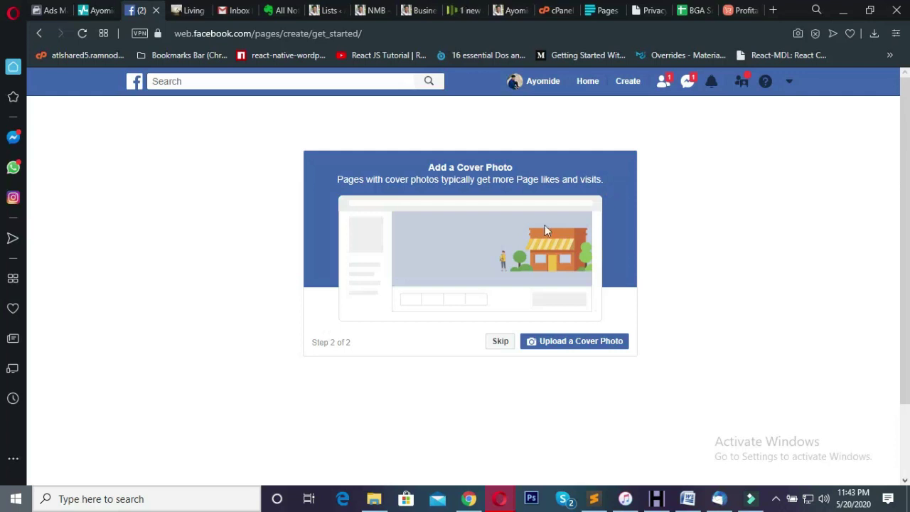
click(503, 343)
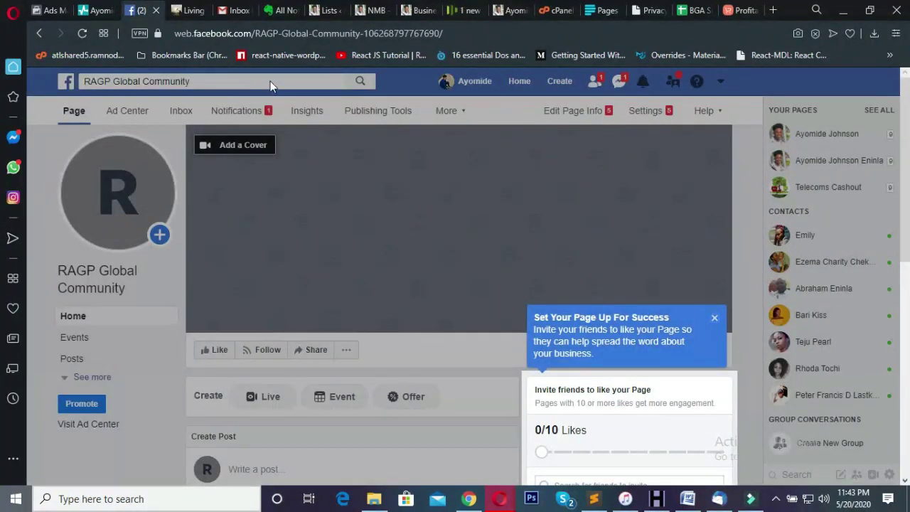
click(715, 318)
scroll(572, 390, down, 4)
scroll(380, 264, up, 4)
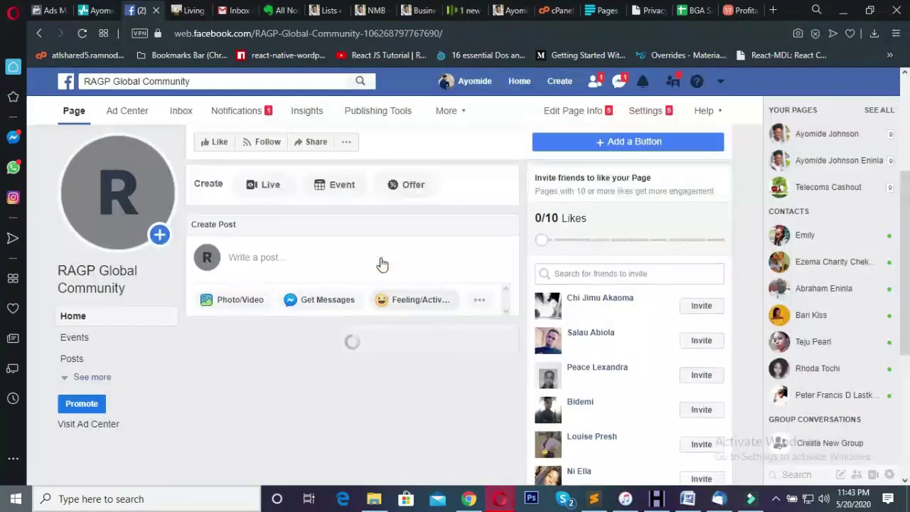
drag(45, 270, 151, 299)
click(153, 300)
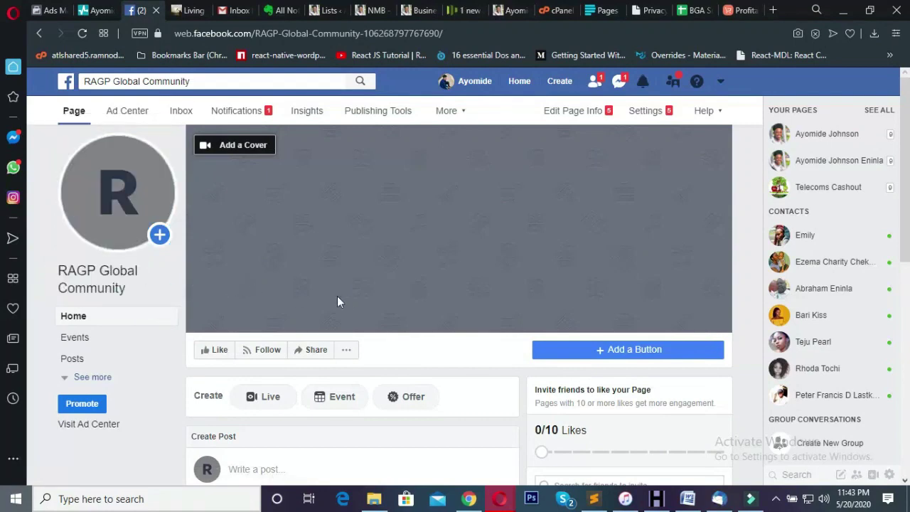
scroll(540, 290, down, 3)
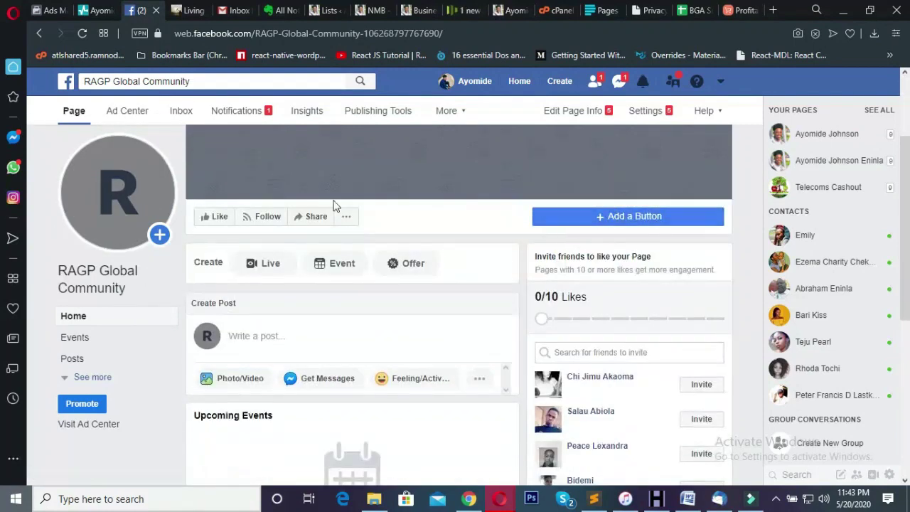
Look over the new page's post, event, friend-invite and transparency areas, and expand its full list of sections.
scroll(537, 299, down, 2)
scroll(618, 235, up, 2)
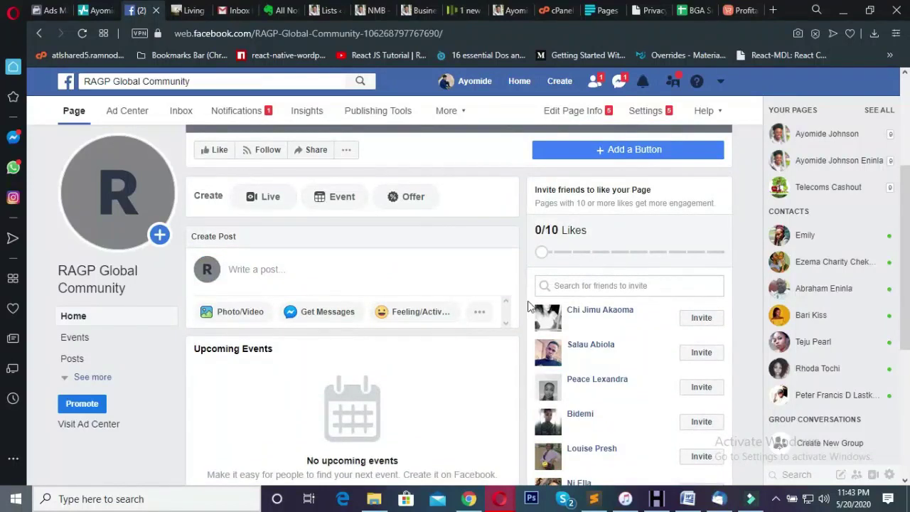
scroll(671, 325, down, 2)
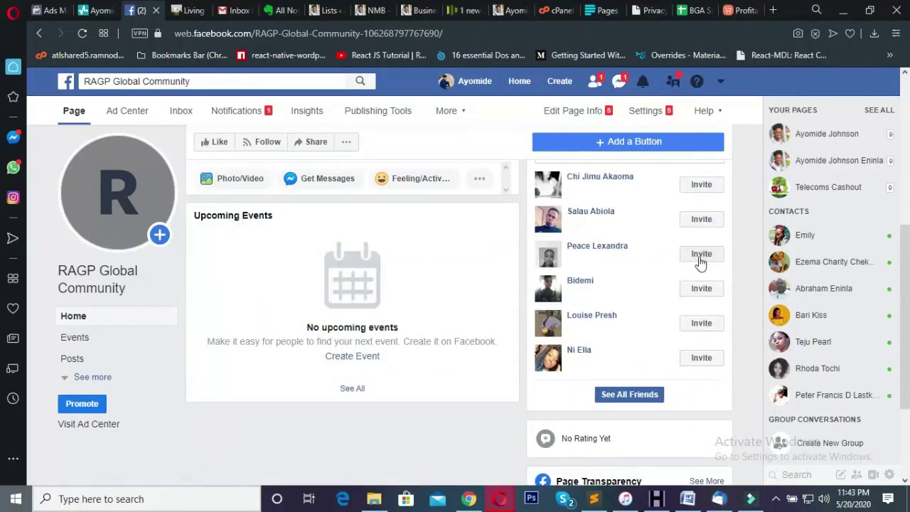
scroll(701, 262, down, 2)
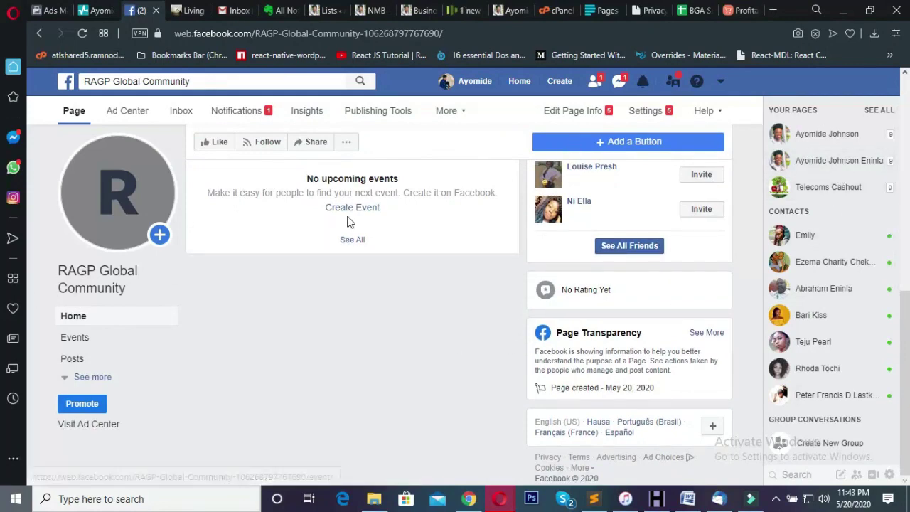
scroll(346, 241, up, 5)
scroll(348, 285, down, 5)
click(110, 309)
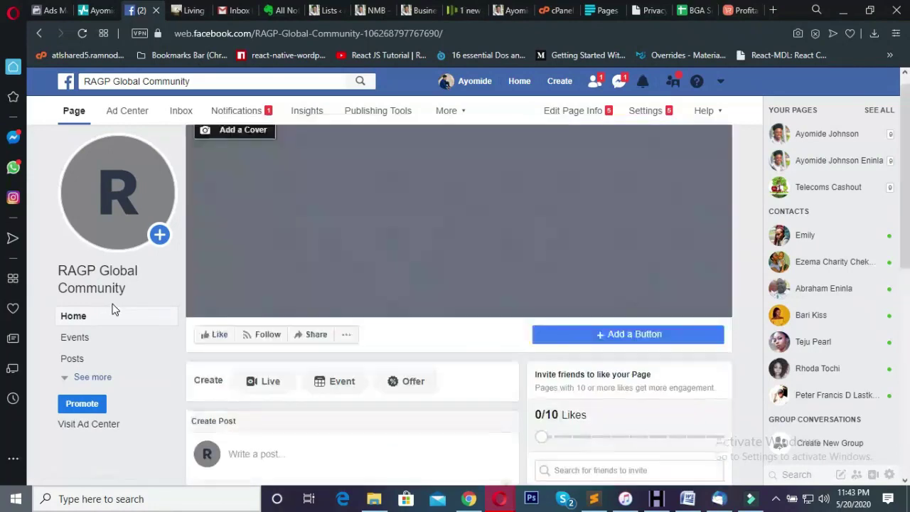
scroll(115, 309, down, 7)
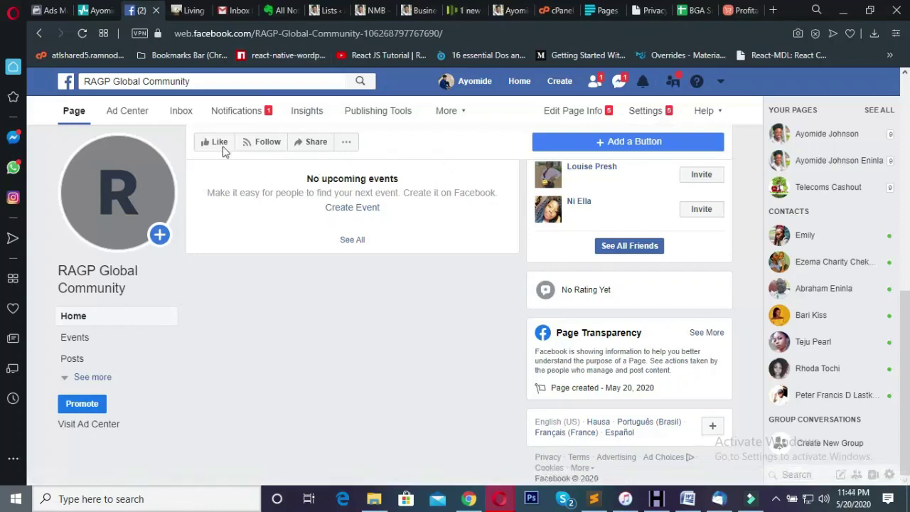
click(81, 378)
scroll(258, 274, down, 2)
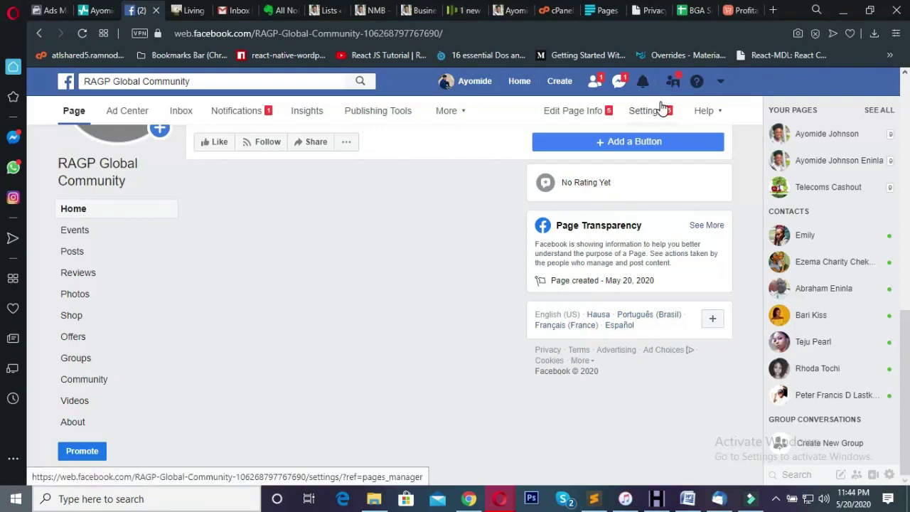
Open the page settings, view the Page Visibility options and cancel the edit.
click(656, 108)
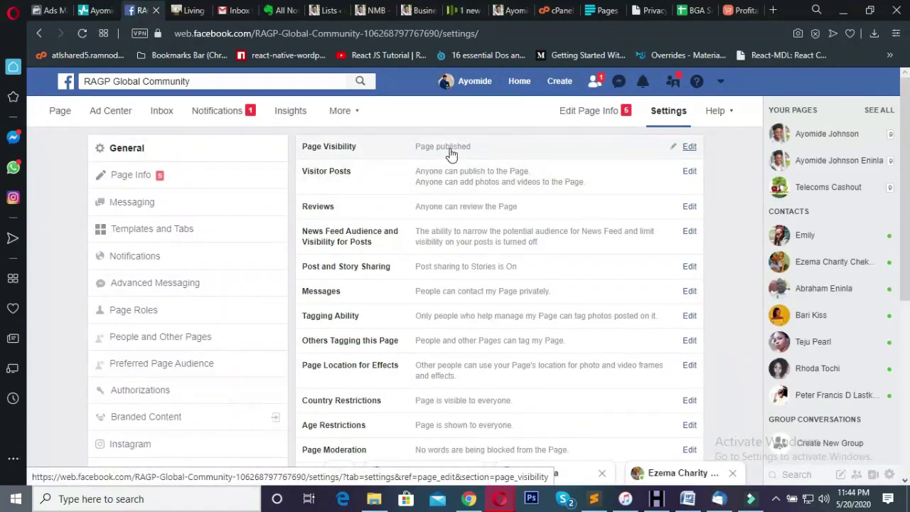
drag(296, 142, 331, 145)
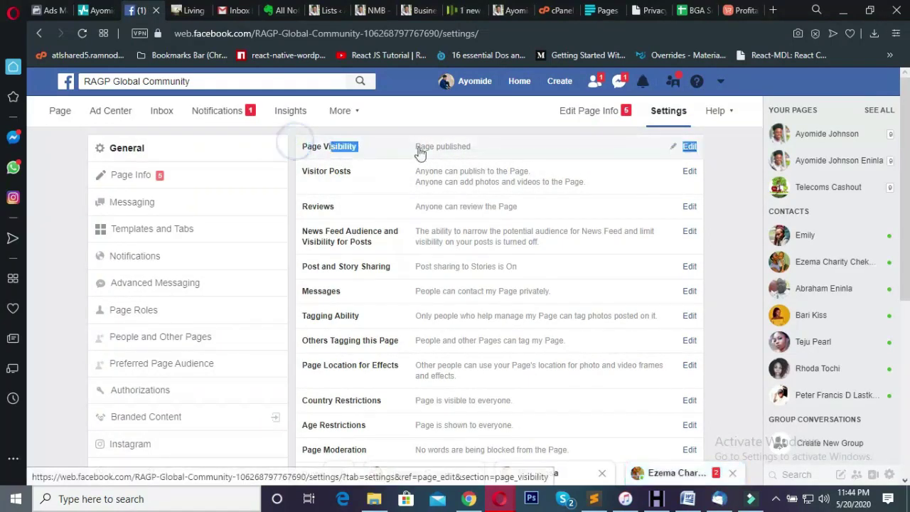
drag(416, 146, 450, 147)
click(484, 148)
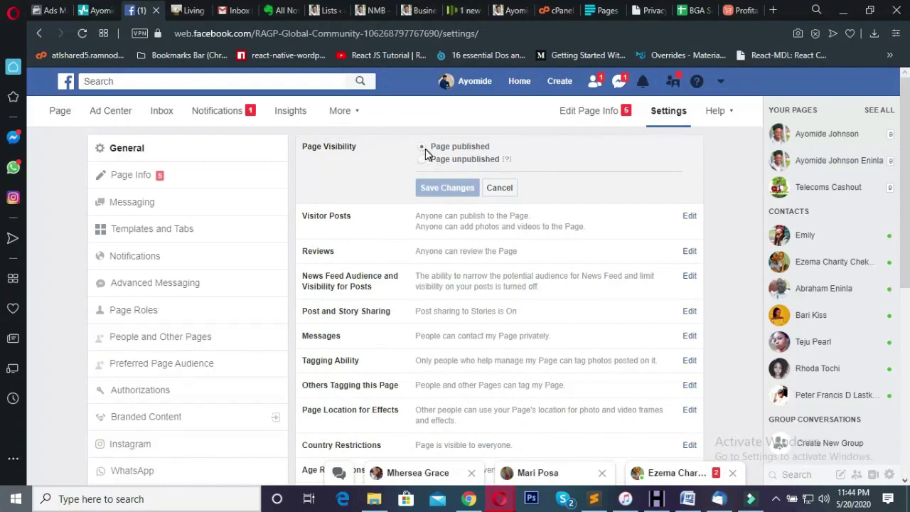
click(499, 188)
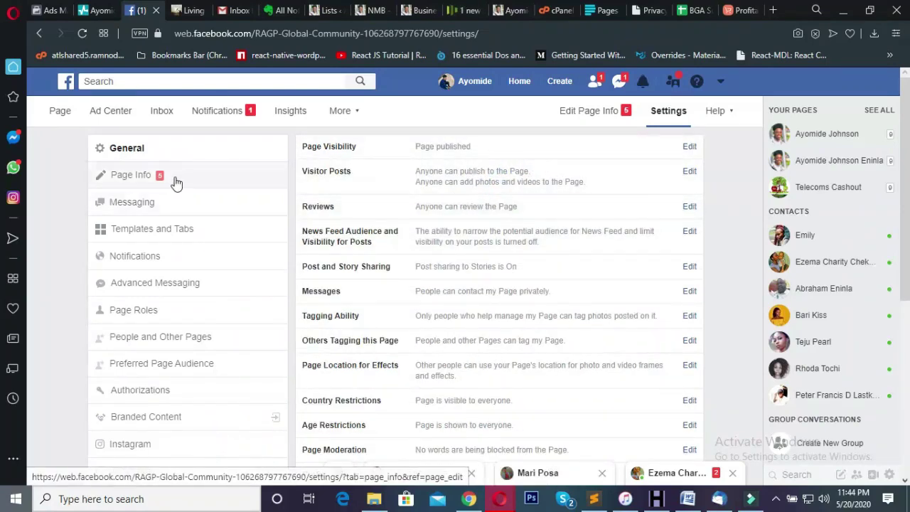
Review the General page settings and the available settings categories down to Page Management History and Activity Log.
scroll(177, 184, down, 1)
scroll(213, 235, down, 3)
scroll(246, 276, up, 4)
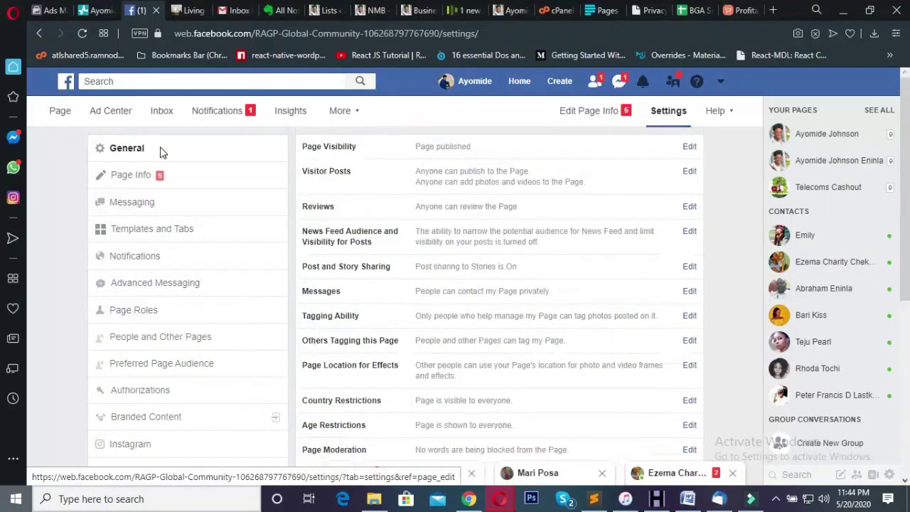
scroll(178, 194, down, 4)
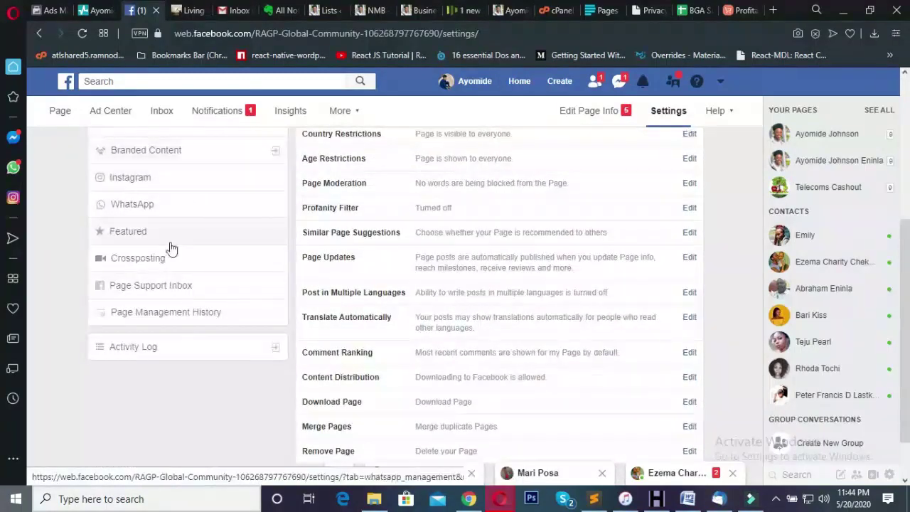
scroll(186, 263, down, 1)
scroll(193, 276, up, 2)
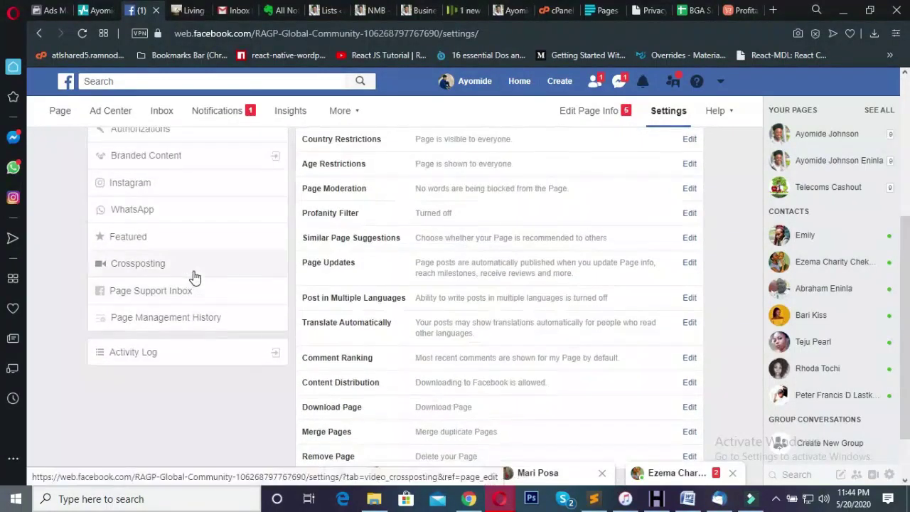
scroll(149, 285, up, 2)
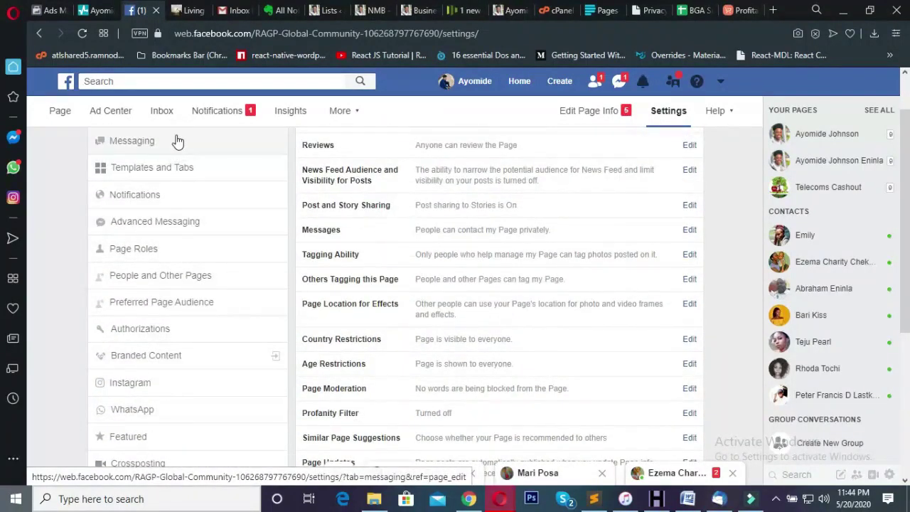
scroll(199, 275, up, 1)
scroll(199, 278, up, 1)
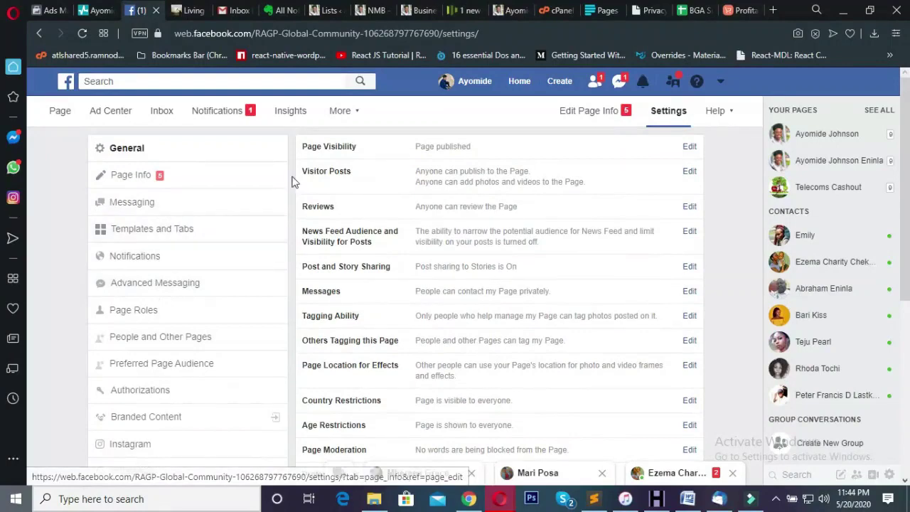
Open the Page Info settings and examine the description, category, contact and address fields.
click(146, 176)
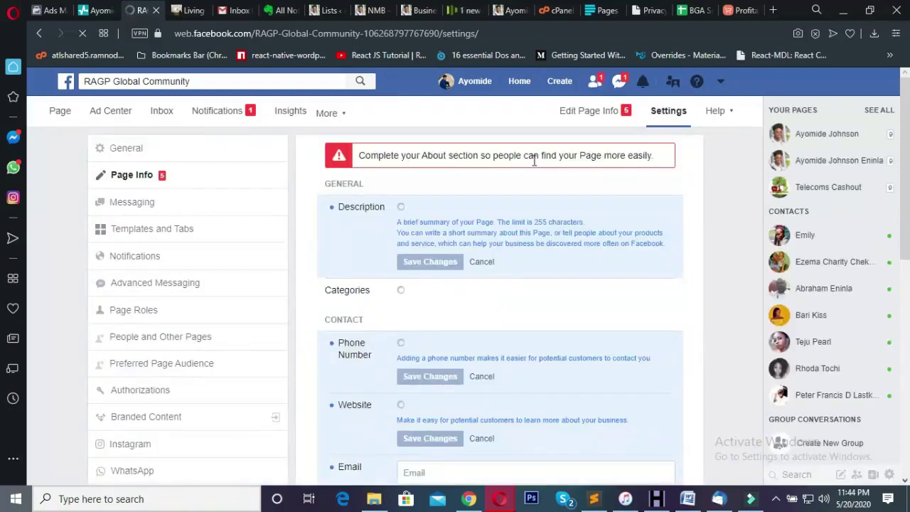
scroll(446, 290, down, 5)
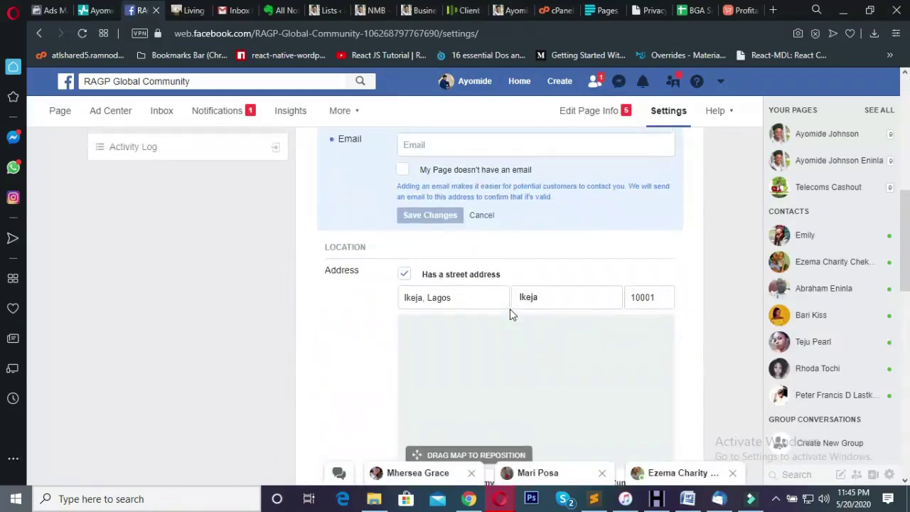
scroll(510, 313, up, 6)
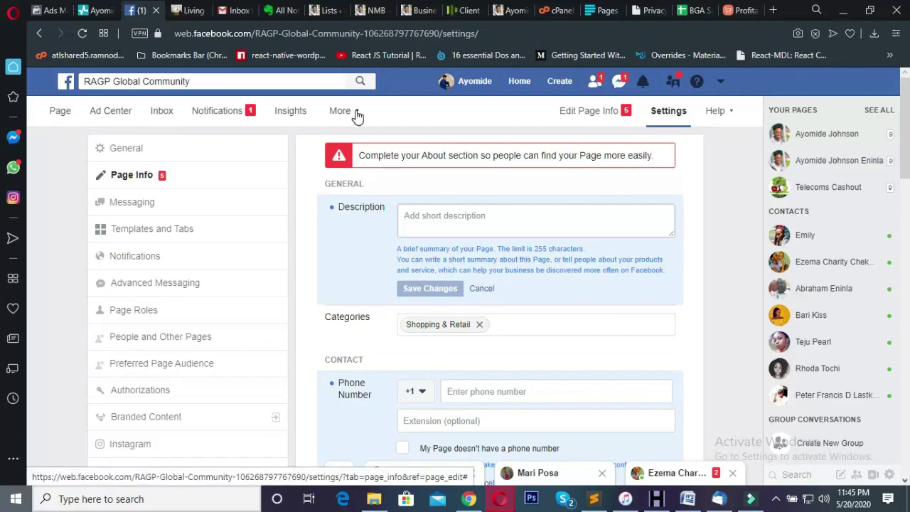
Return to the page's home view and examine its cover, post creation, events and friend-invite areas.
click(60, 114)
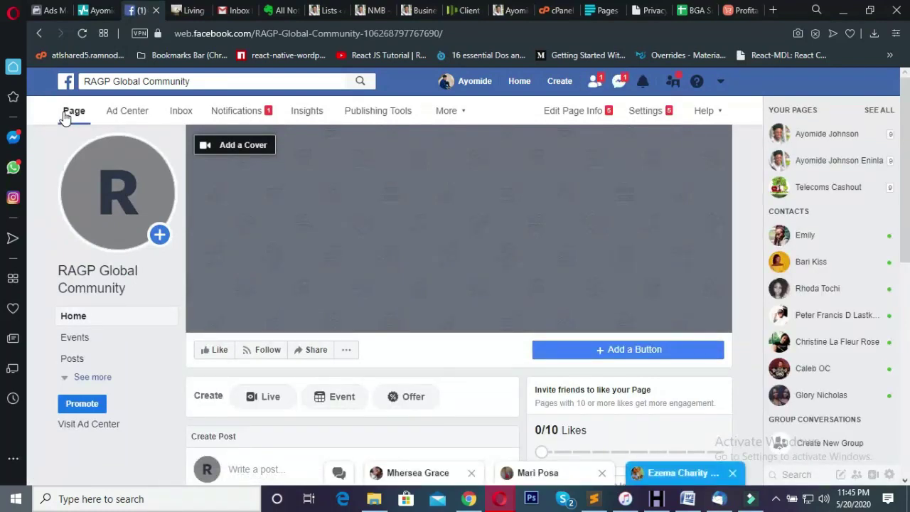
scroll(460, 246, down, 6)
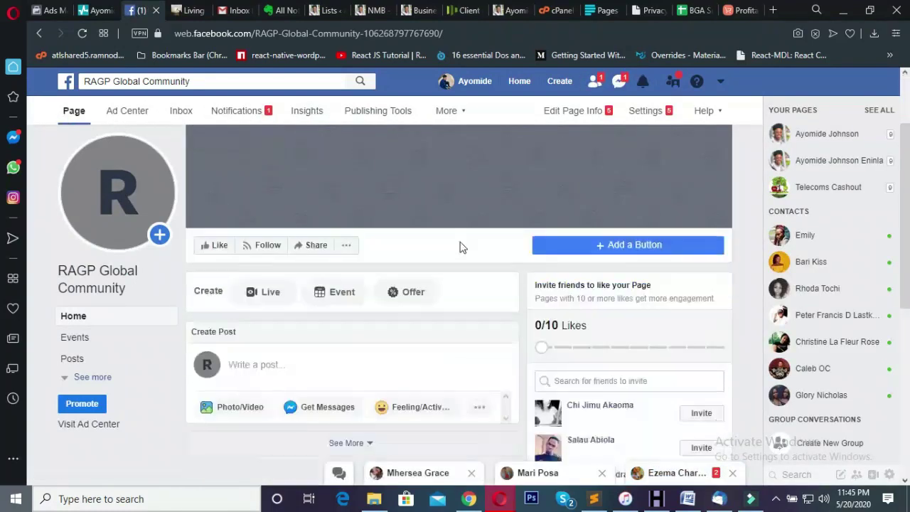
scroll(519, 217, up, 6)
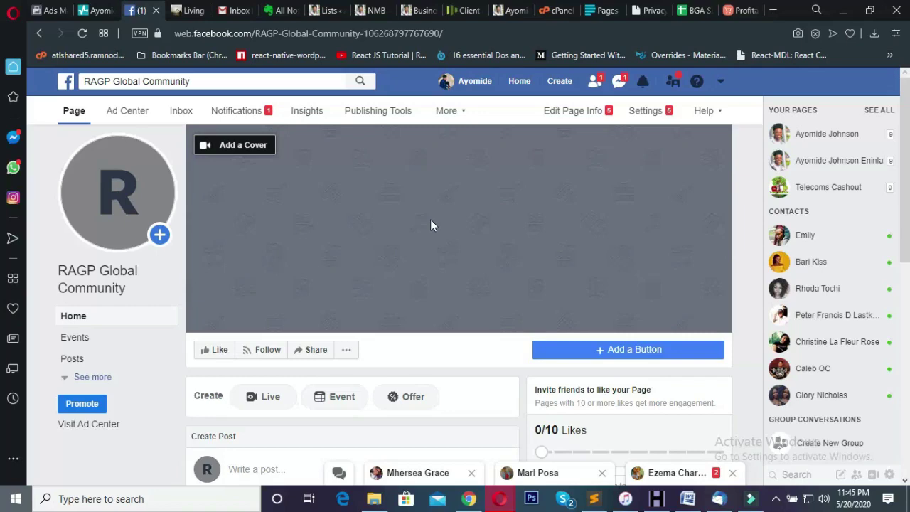
scroll(432, 222, down, 3)
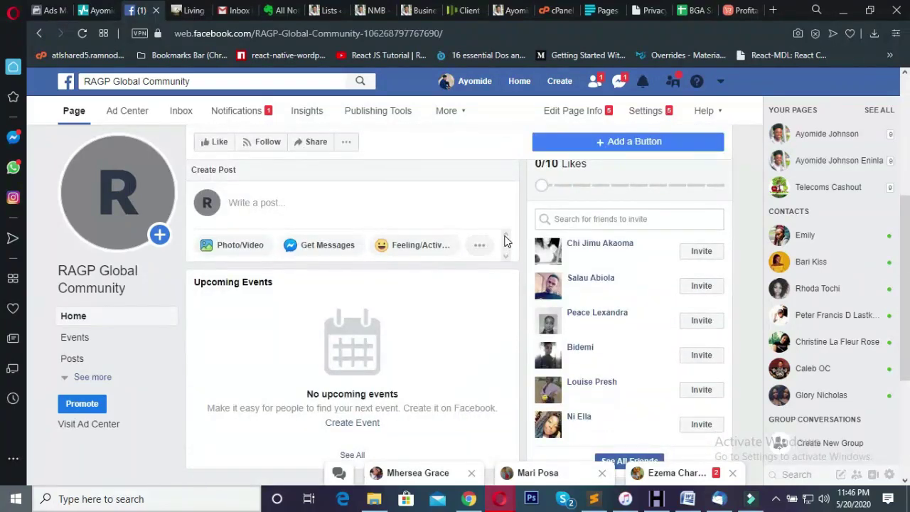
scroll(524, 284, down, 2)
scroll(524, 285, up, 3)
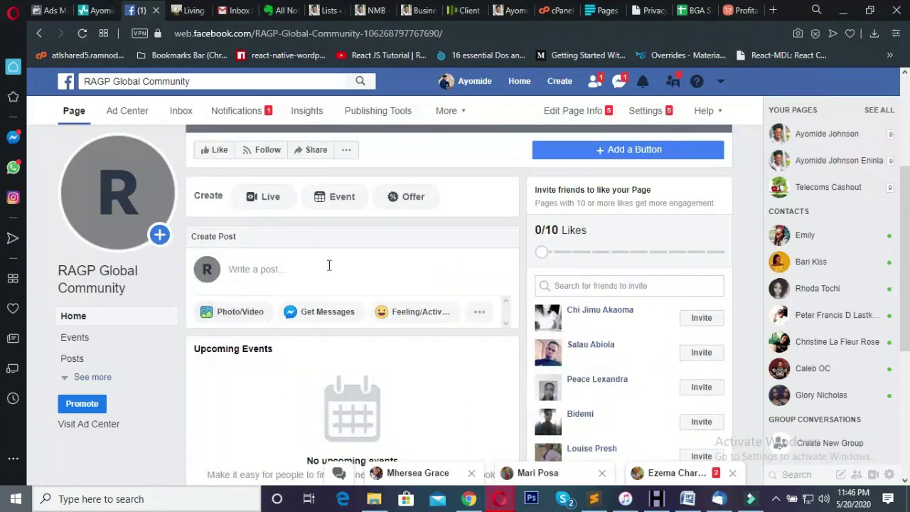
scroll(334, 265, down, 3)
scroll(347, 266, up, 2)
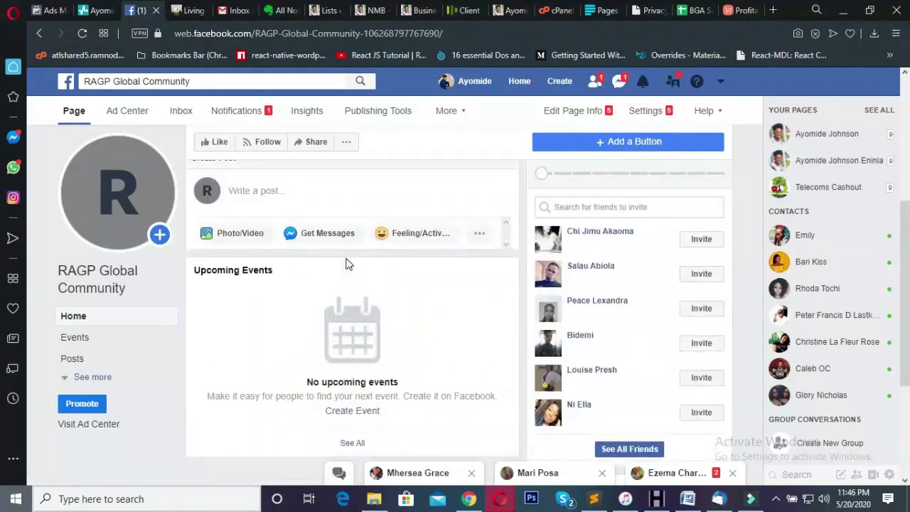
click(244, 227)
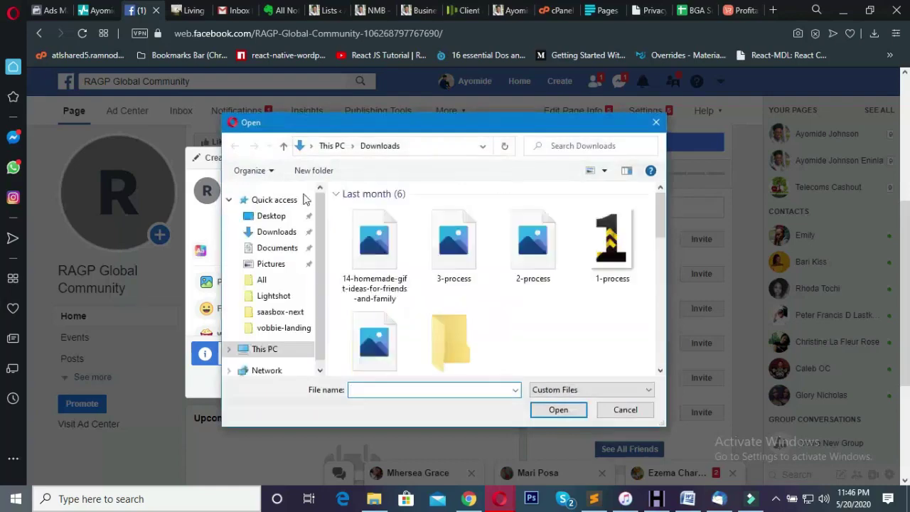
scroll(389, 252, down, 2)
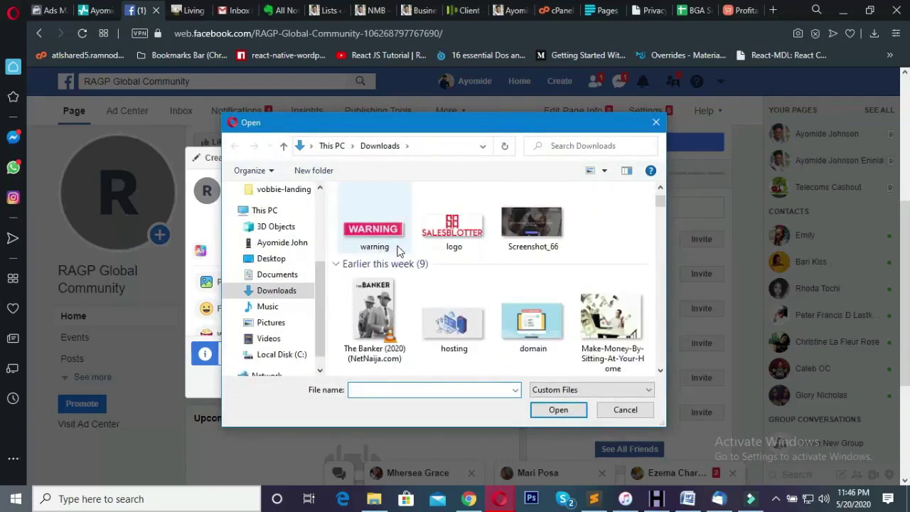
scroll(515, 246, up, 2)
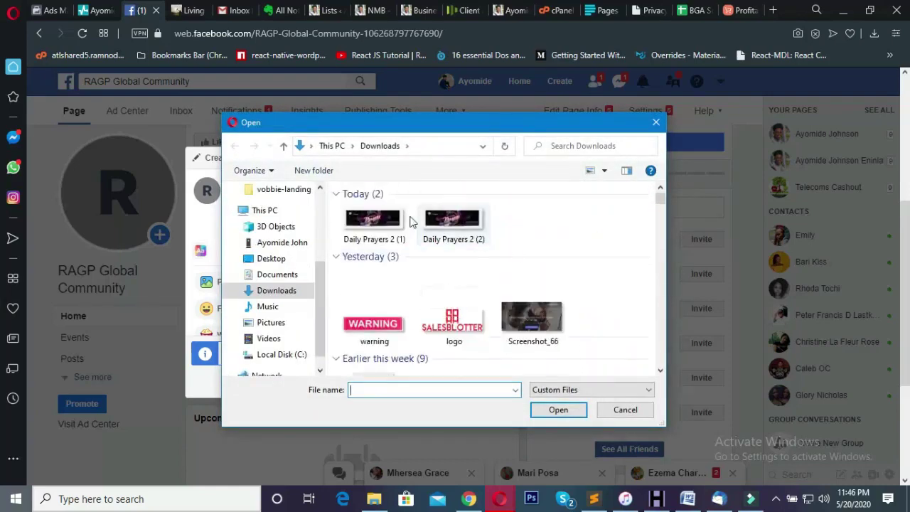
scroll(484, 231, down, 3)
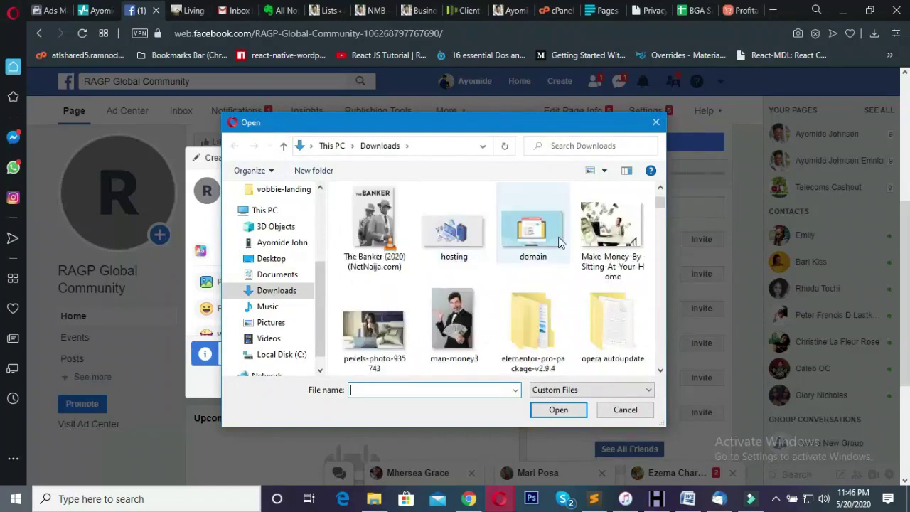
click(613, 224)
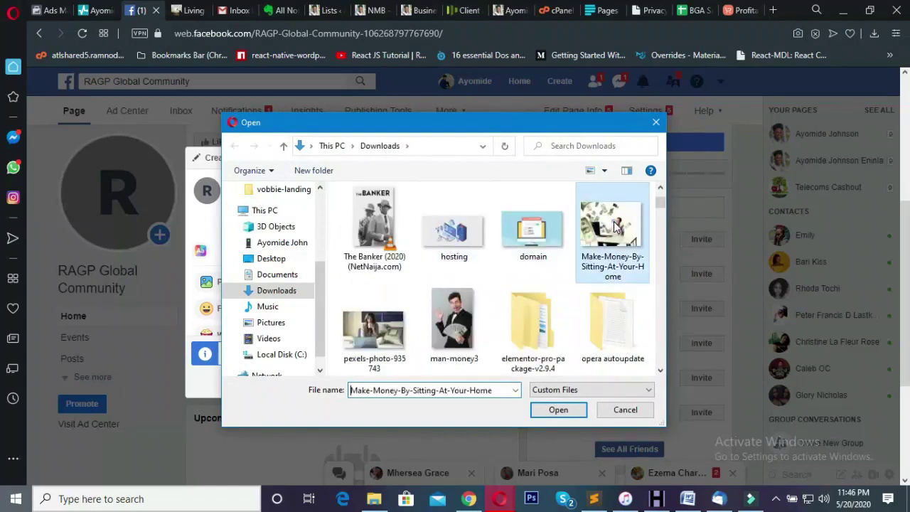
click(453, 236)
click(574, 408)
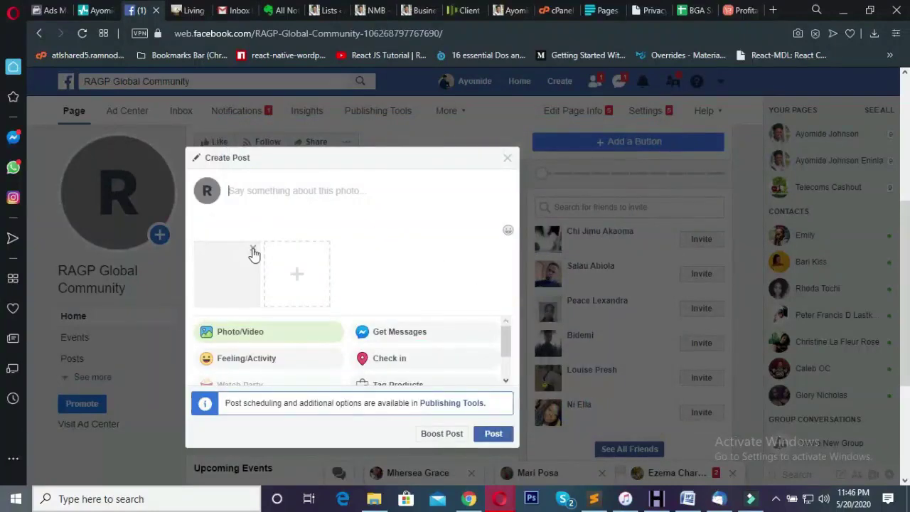
click(252, 248)
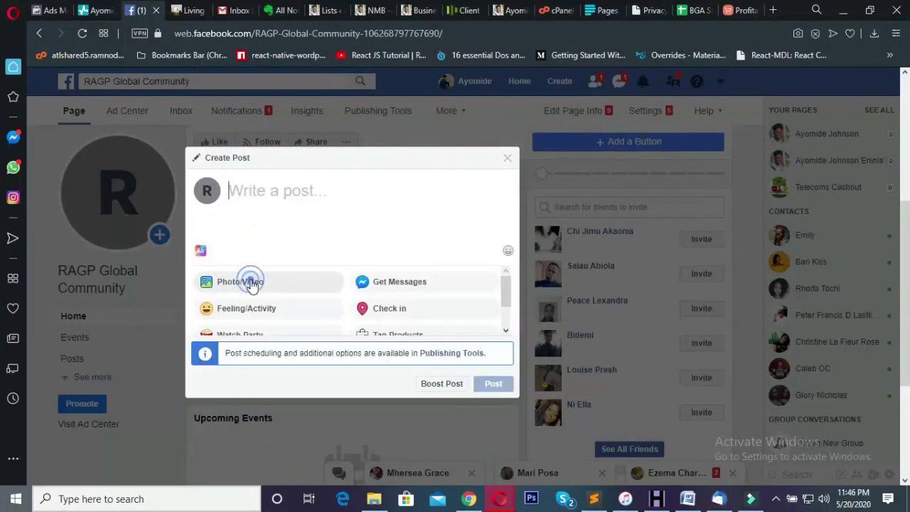
Attach the image pexels-photo-935743 from the Downloads folder to the new page post.
click(253, 283)
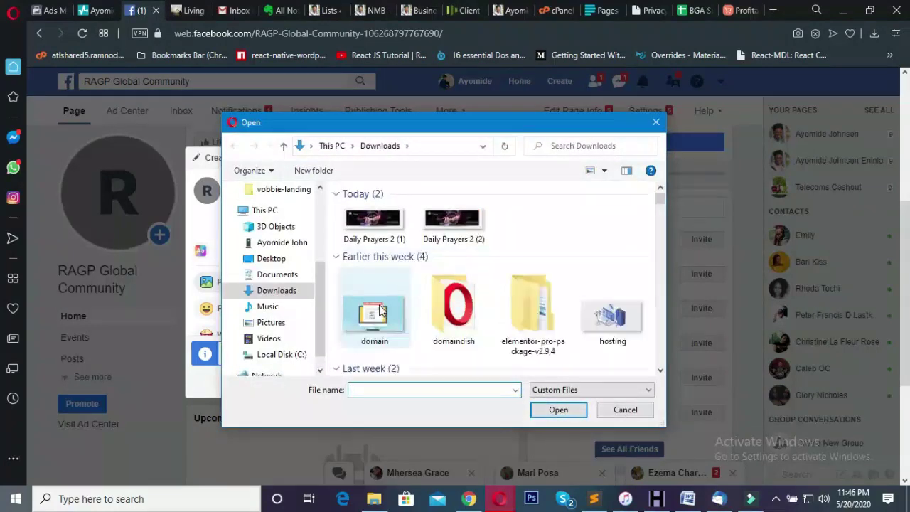
scroll(380, 308, down, 2)
click(373, 220)
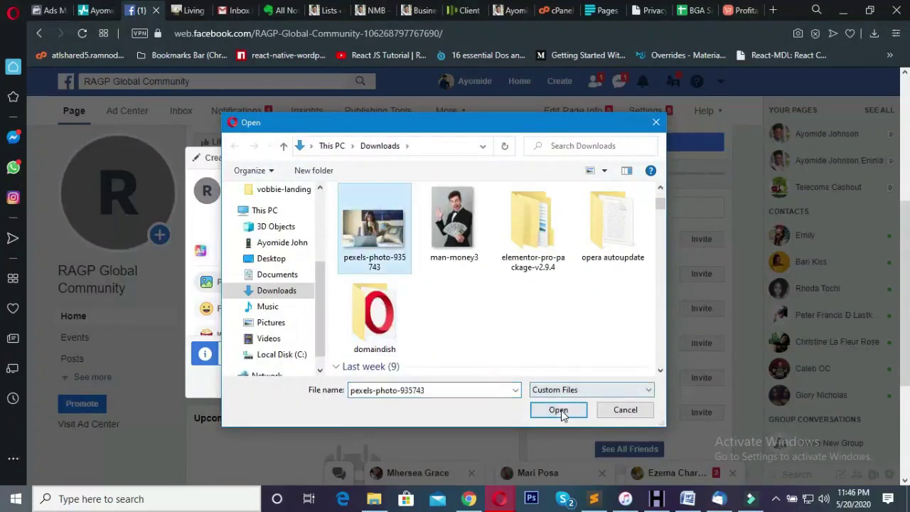
click(559, 410)
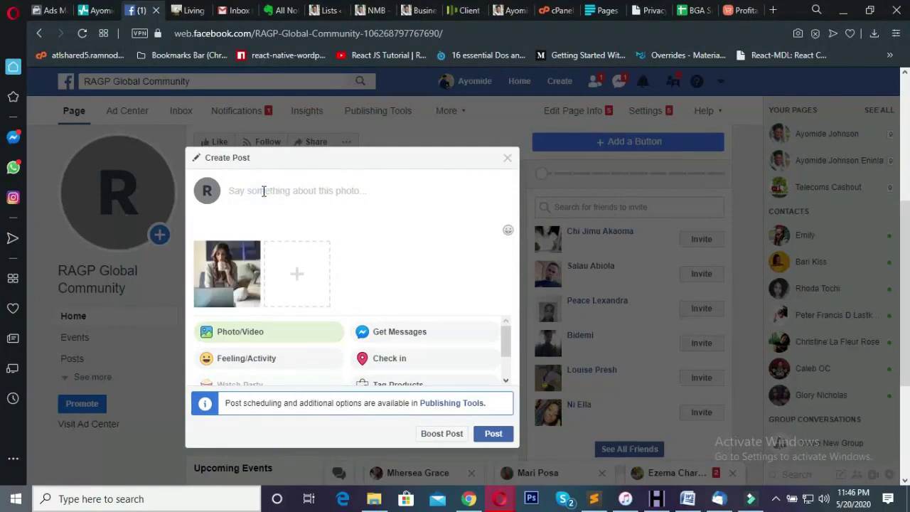
Write the photo post's caption "Join the moving train. Click the link below to get started.".
text(Jo)
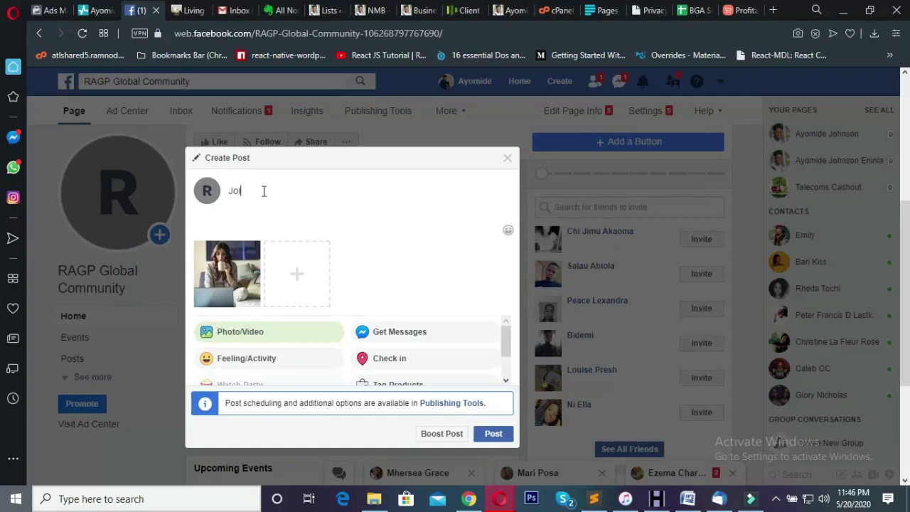
text(in the moving train. Clli)
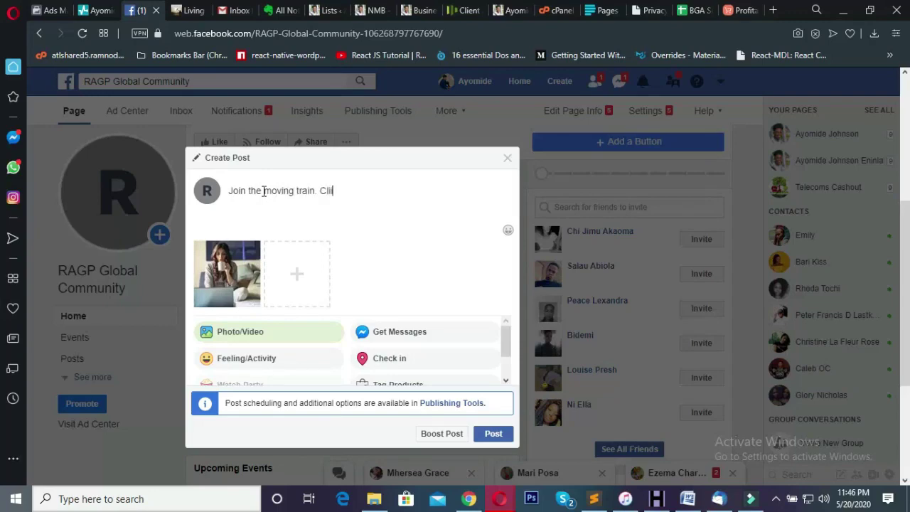
text(ck th)
key(BackSpace)
key(BackSpace)
key(BackSpace)
key(BackSpace)
key(BackSpace)
key(BackSpace)
key(BackSpace)
key(BackSpace)
key(BackSpace)
text(ick the link below to get started.  )
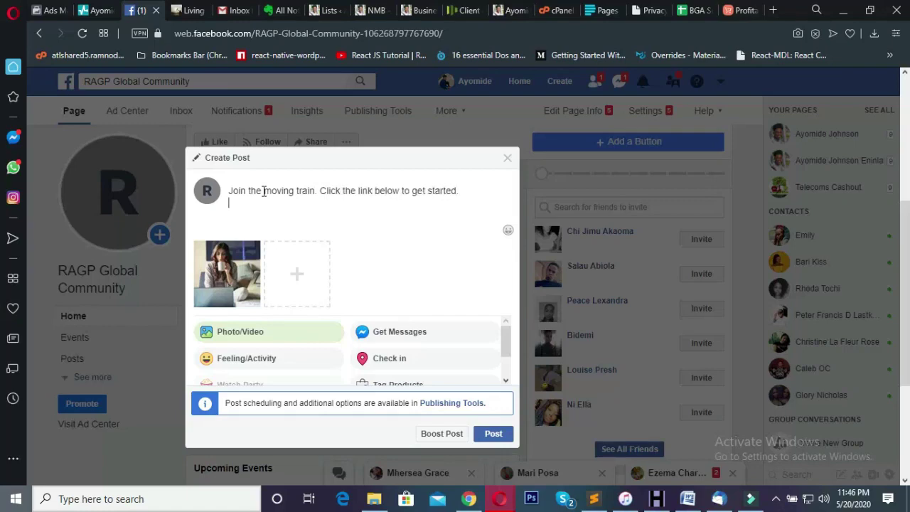
text(https://google.com)
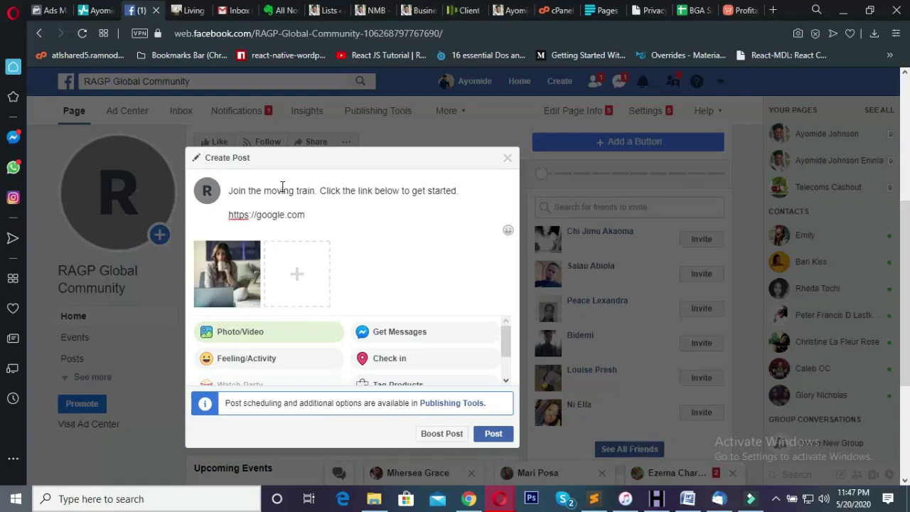
drag(234, 192, 429, 191)
click(451, 189)
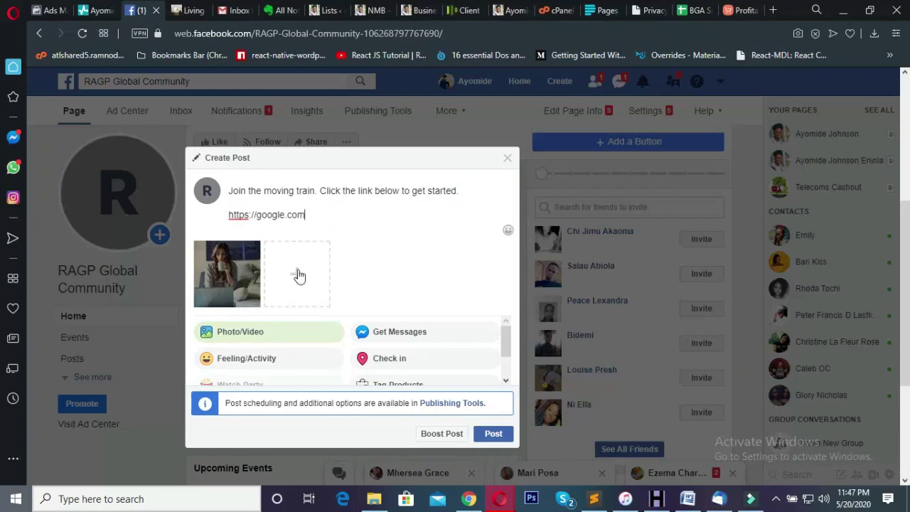
scroll(421, 377, down, 3)
scroll(395, 285, up, 2)
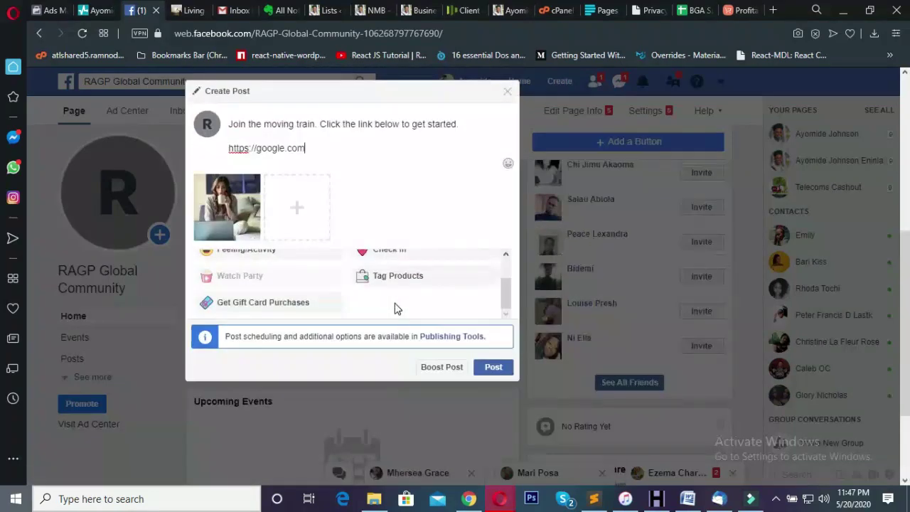
click(491, 364)
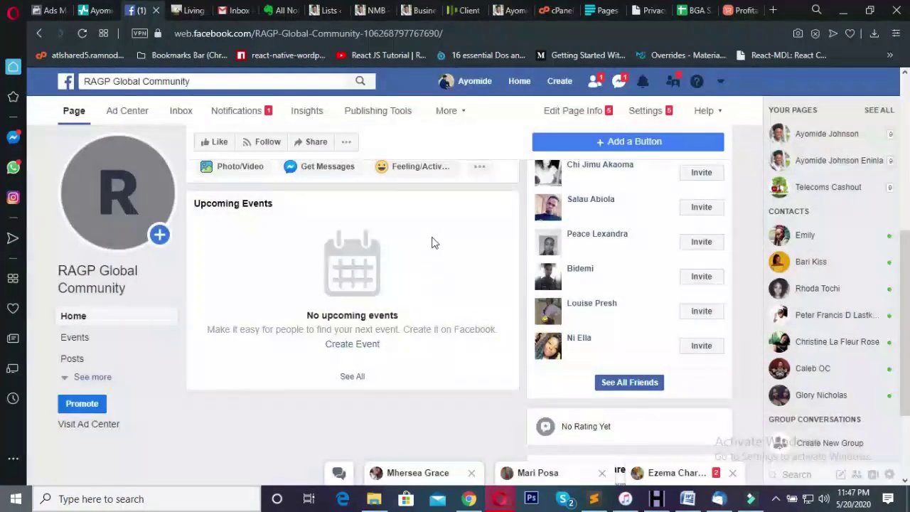
Look for the new post on the page's home view, reloading the page to reach its Posts section.
scroll(430, 244, up, 6)
scroll(432, 244, down, 7)
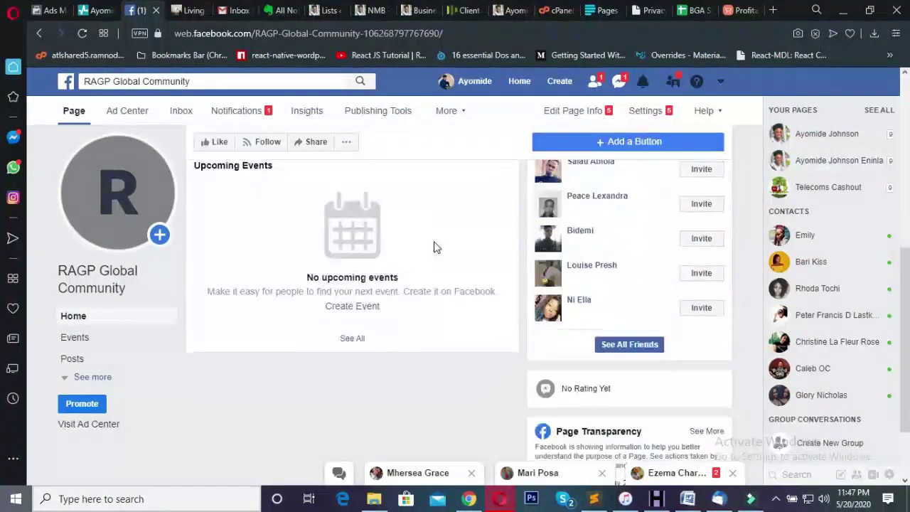
scroll(438, 247, up, 6)
scroll(445, 245, down, 6)
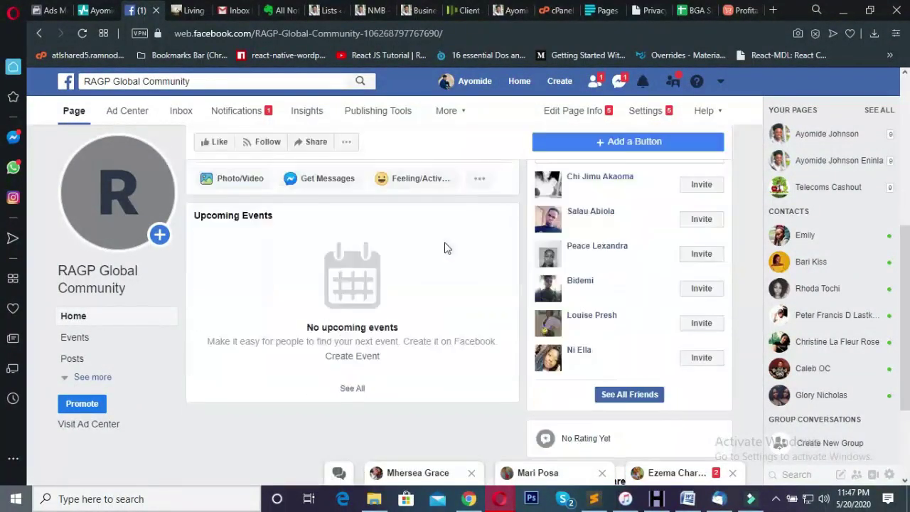
scroll(451, 239, up, 4)
click(81, 33)
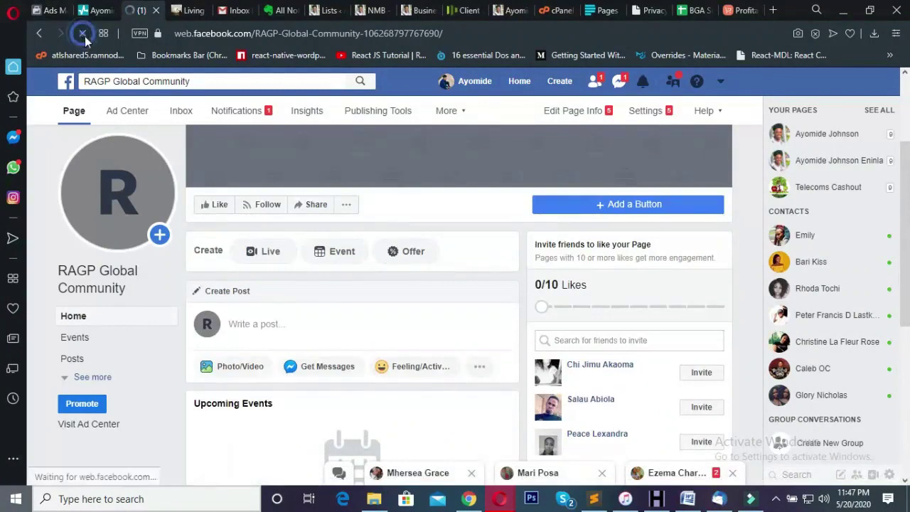
scroll(347, 220, down, 3)
scroll(316, 239, up, 5)
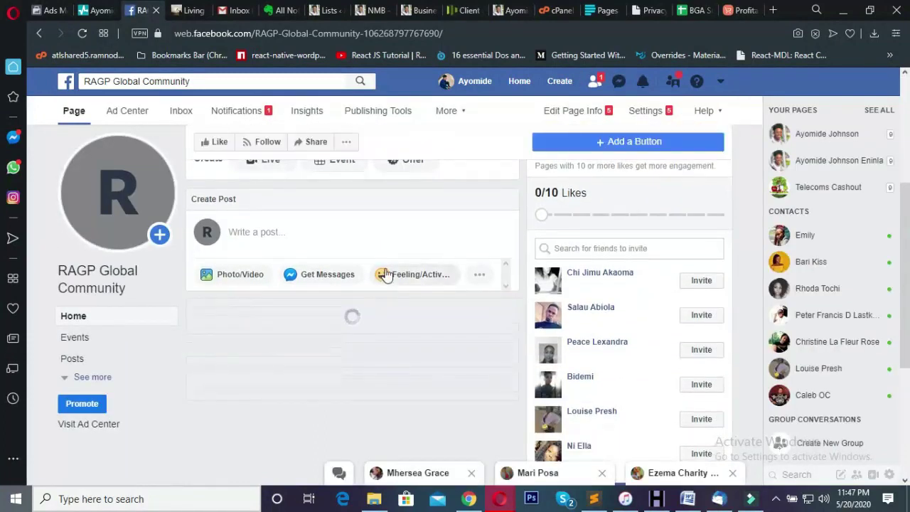
scroll(412, 277, down, 3)
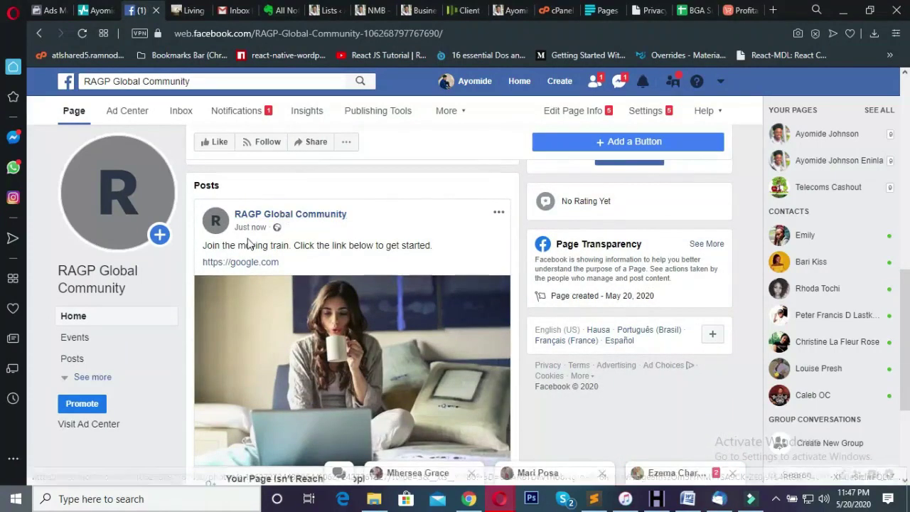
Examine the published post's caption, link and photo, along with the suggestion to invite people and the boost option below it.
drag(203, 245, 433, 246)
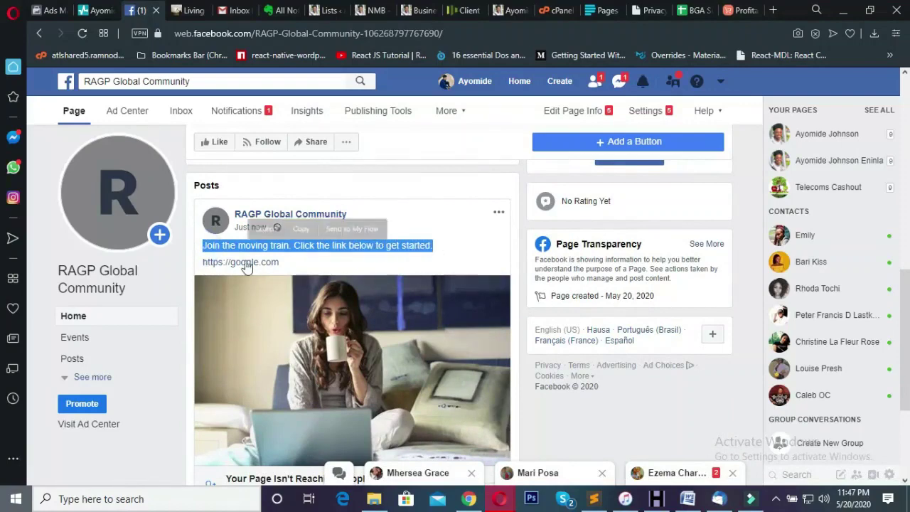
scroll(330, 311, down, 2)
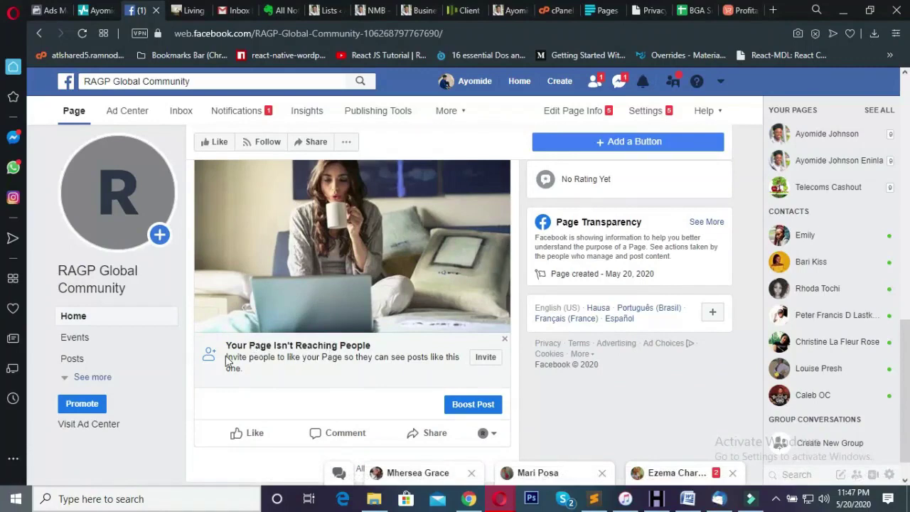
drag(226, 356, 230, 369)
click(258, 376)
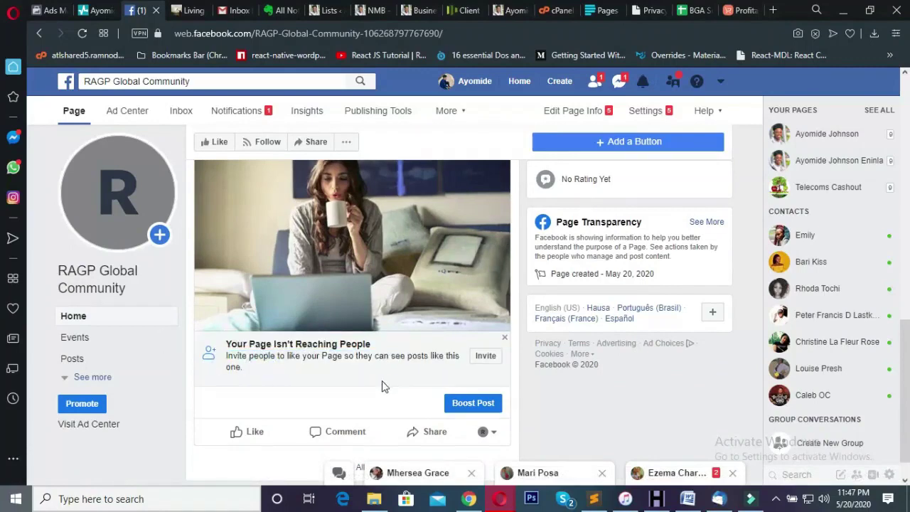
scroll(383, 381, up, 3)
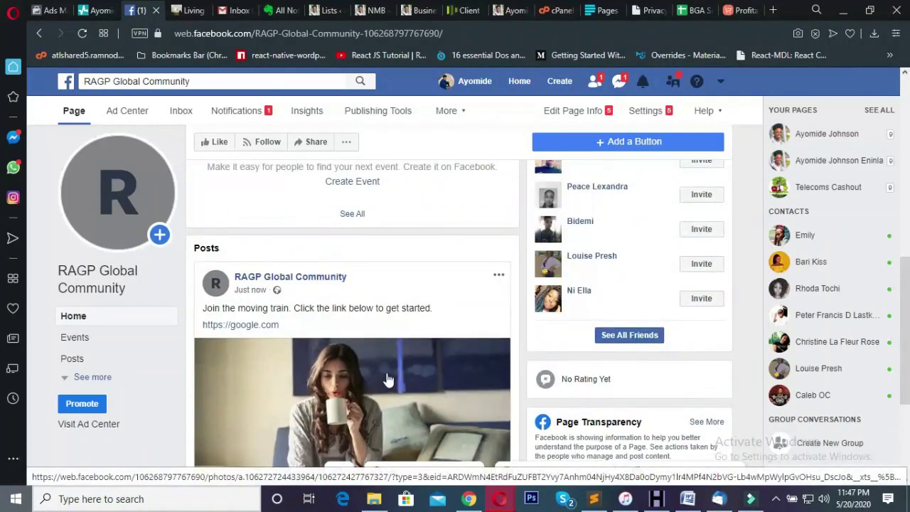
scroll(389, 370, down, 2)
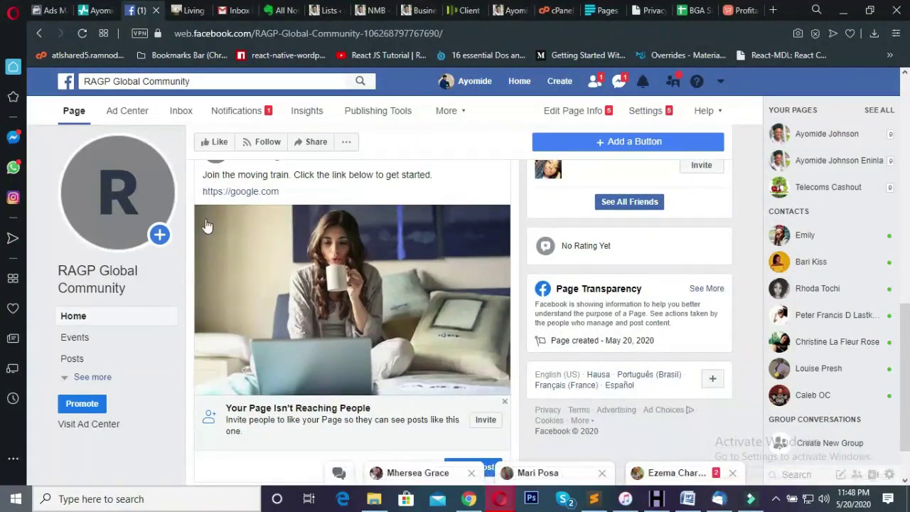
scroll(204, 231, up, 1)
drag(204, 242, 457, 249)
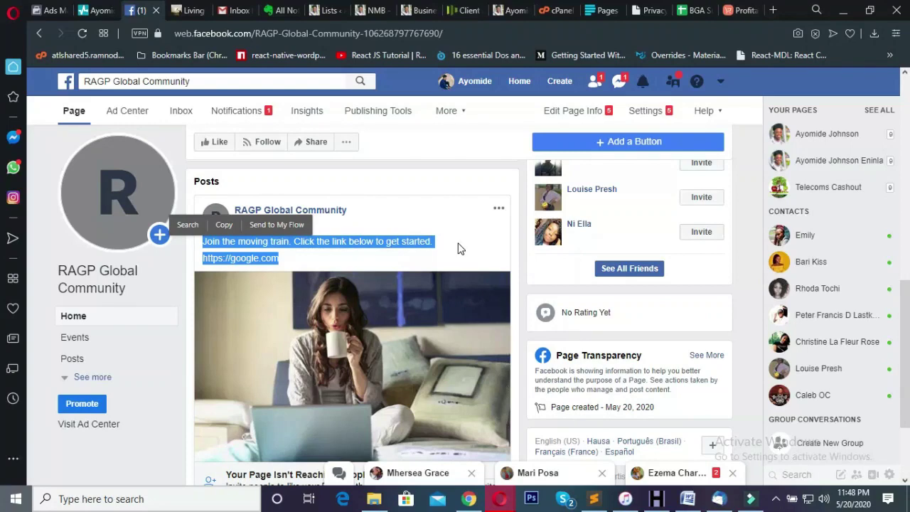
click(458, 260)
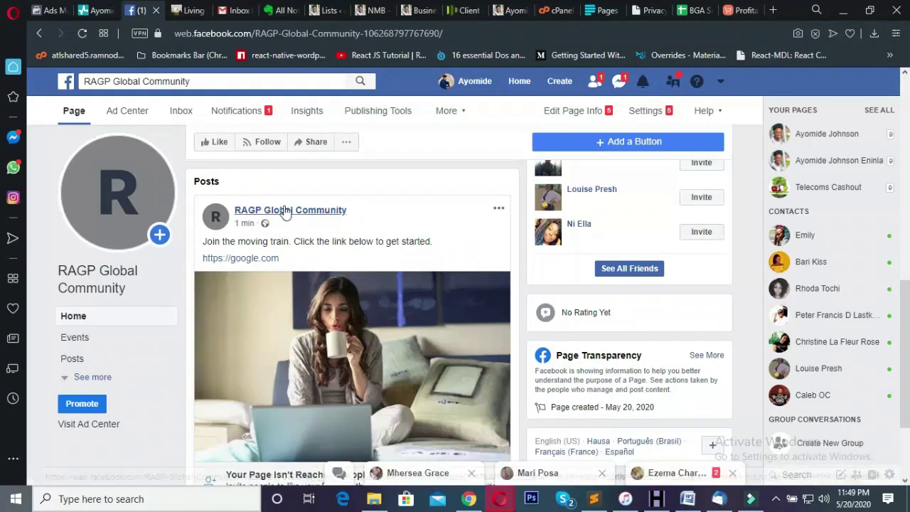
Open the boost settings for the published post and select the objective "Connect and chat with potential customers".
scroll(304, 244, down, 2)
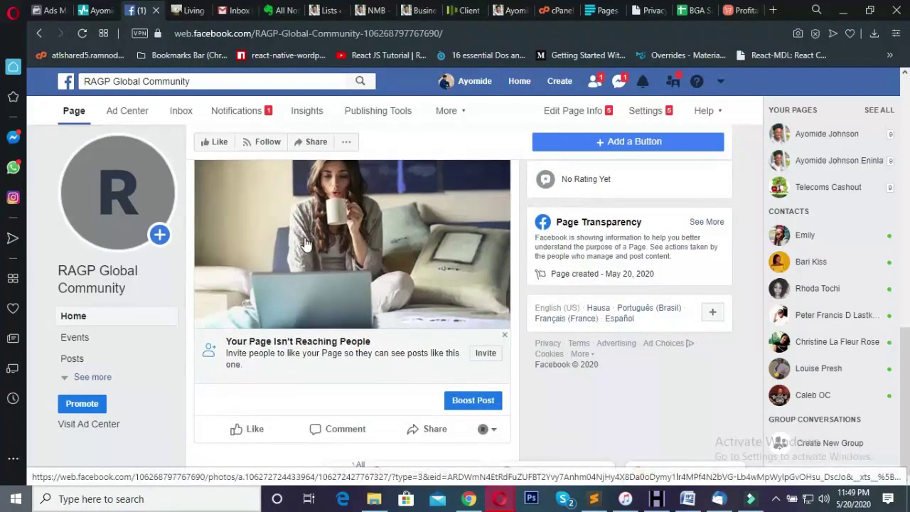
click(475, 403)
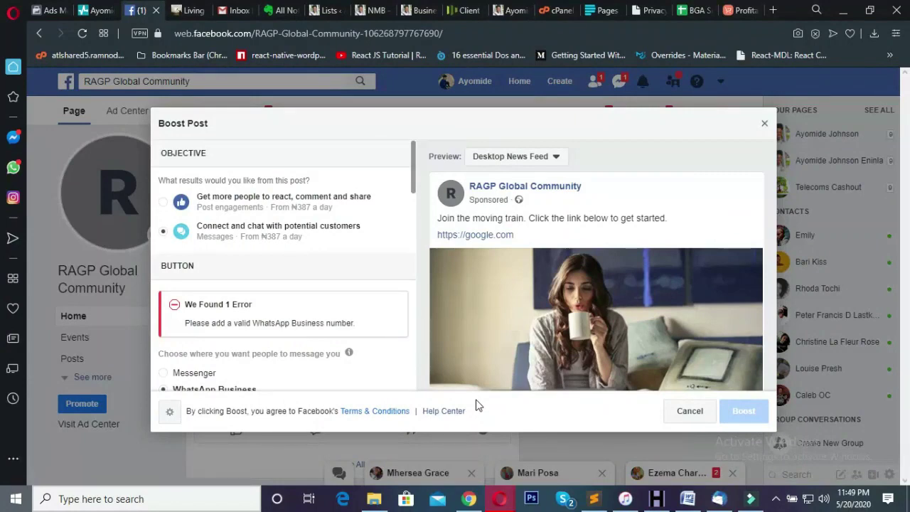
scroll(288, 293, down, 1)
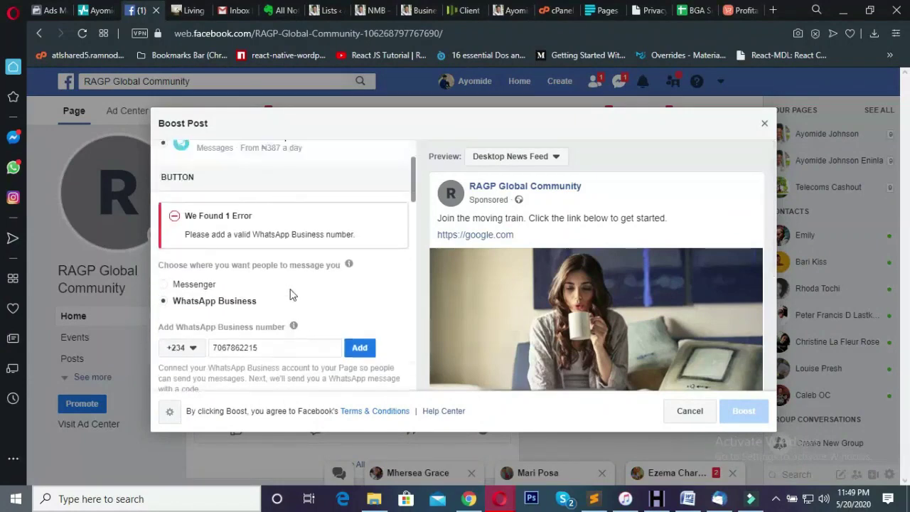
scroll(288, 293, up, 1)
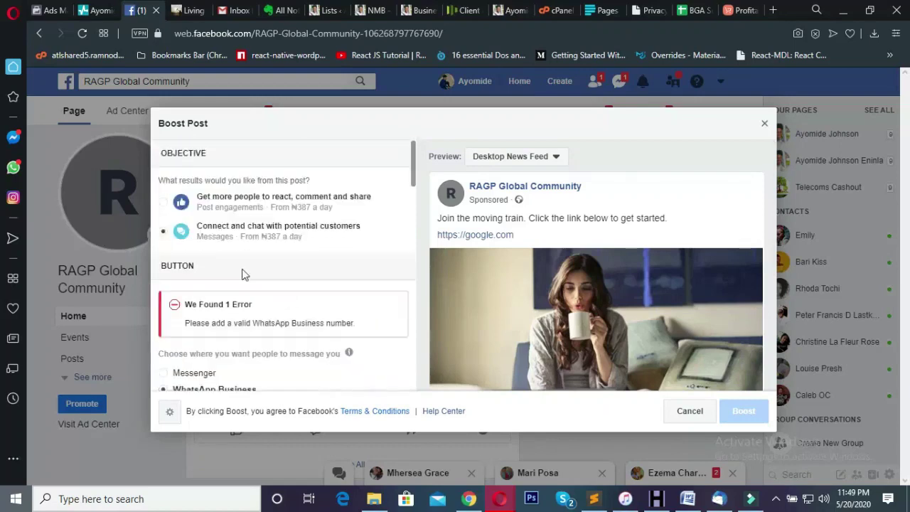
click(166, 205)
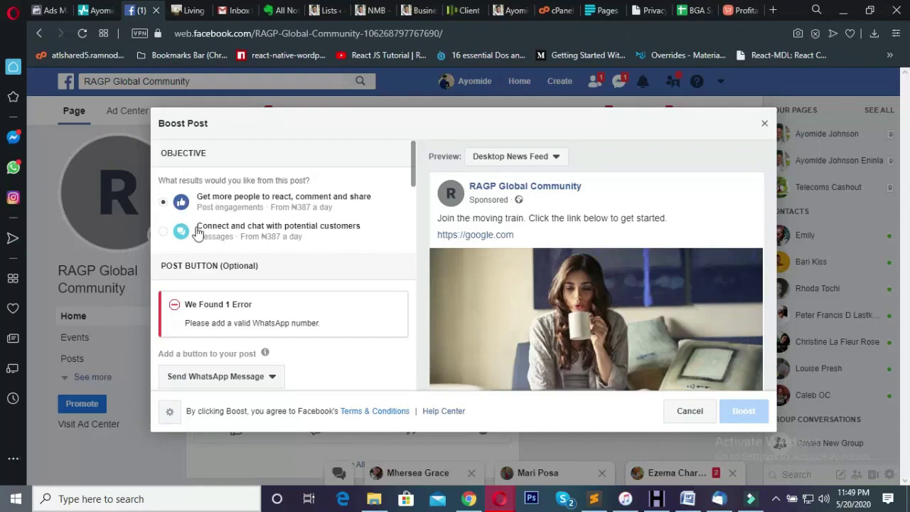
click(166, 234)
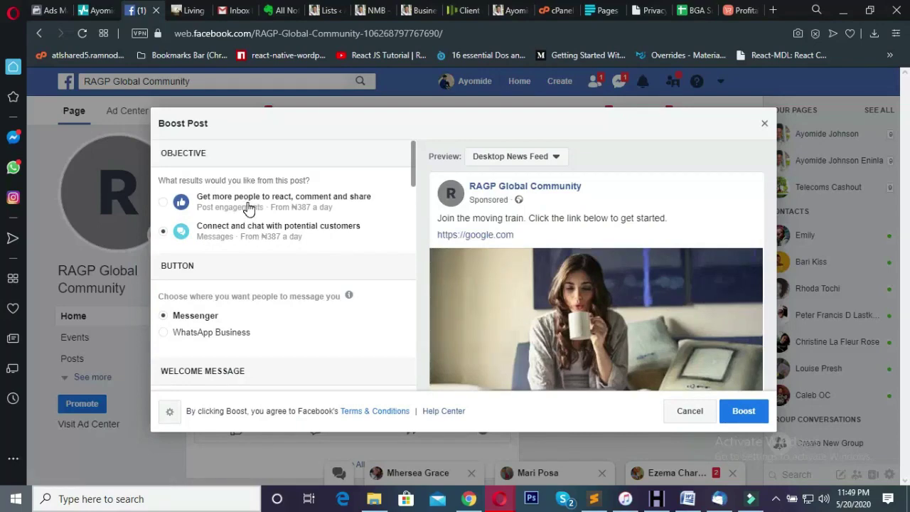
Try the objective "Get more people to react, comment and share" and return to "Connect and chat with potential customers".
click(248, 208)
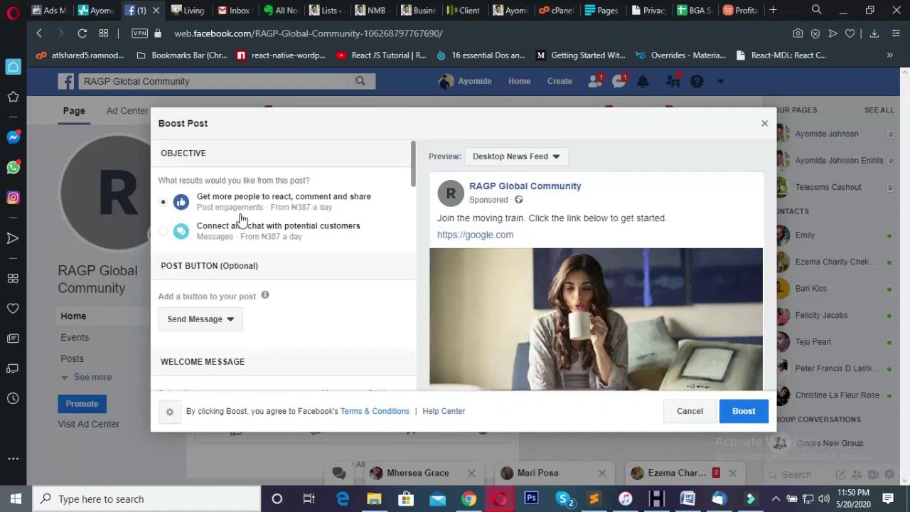
click(211, 231)
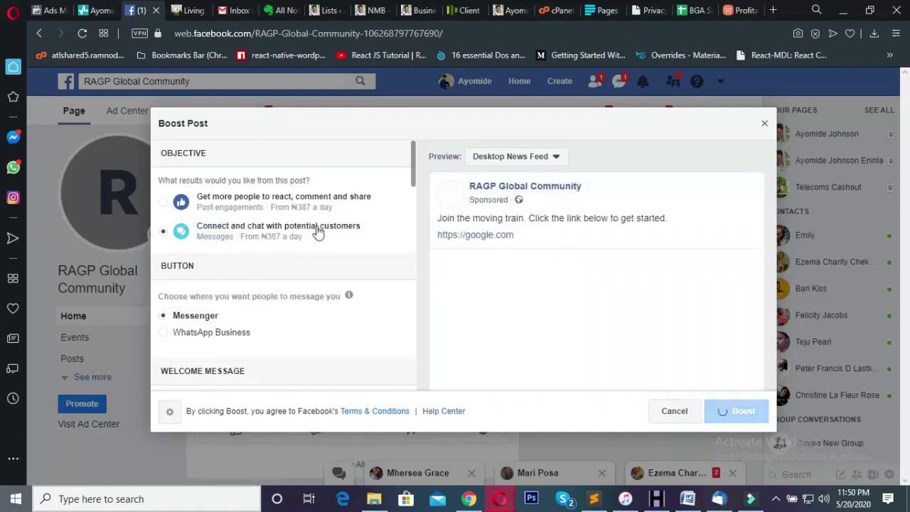
scroll(554, 332, down, 1)
scroll(553, 332, up, 1)
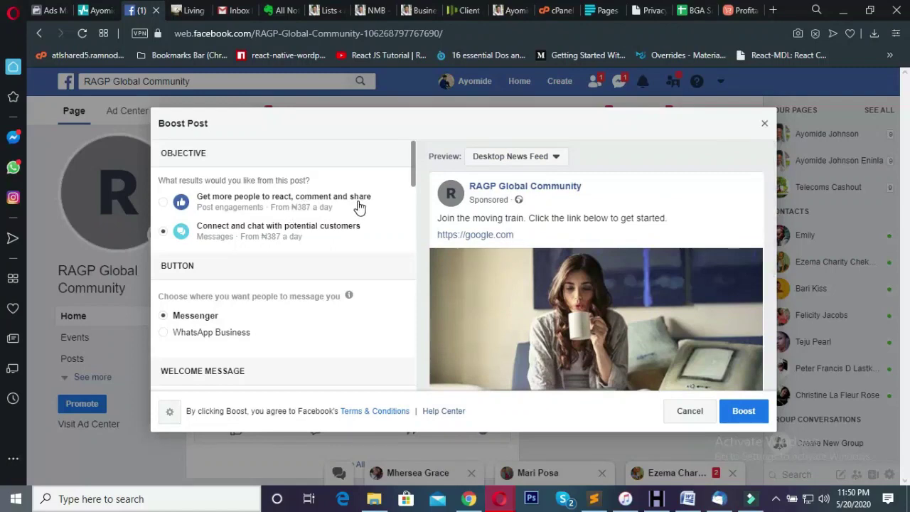
scroll(305, 217, down, 1)
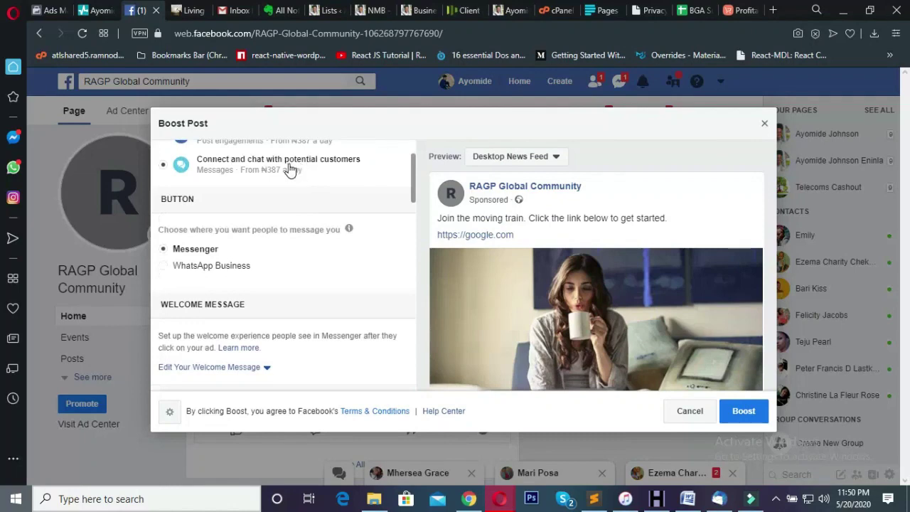
scroll(305, 213, up, 1)
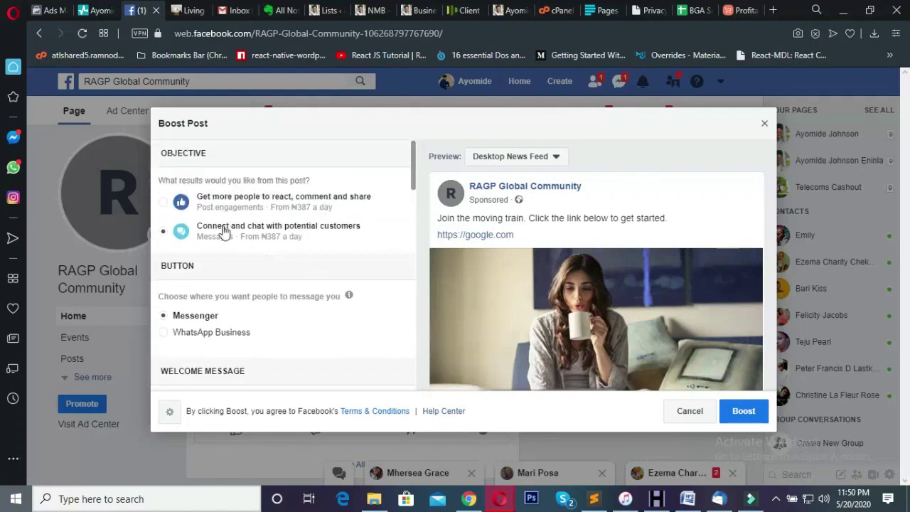
click(225, 231)
Compare the Messenger and WhatsApp Business options for where people message the page, ending with WhatsApp Business selected.
scroll(282, 249, down, 1)
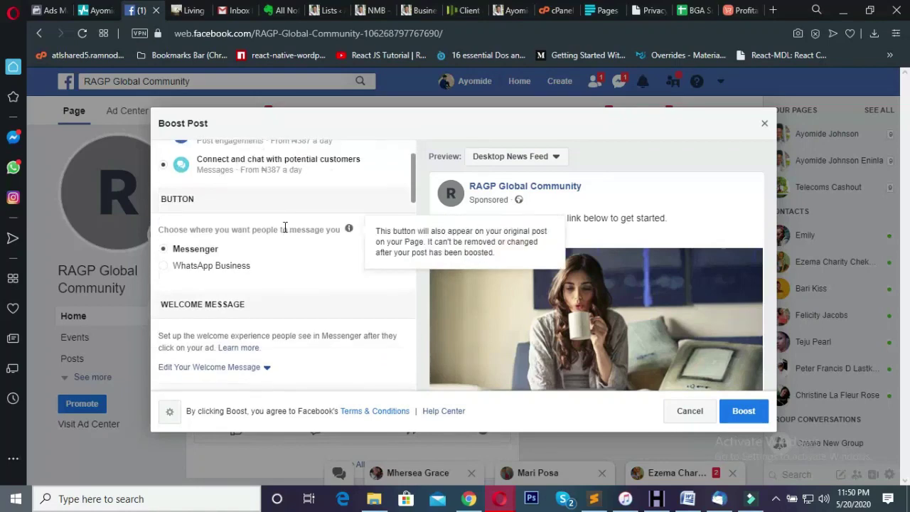
scroll(285, 226, down, 1)
mouse_move(350, 165)
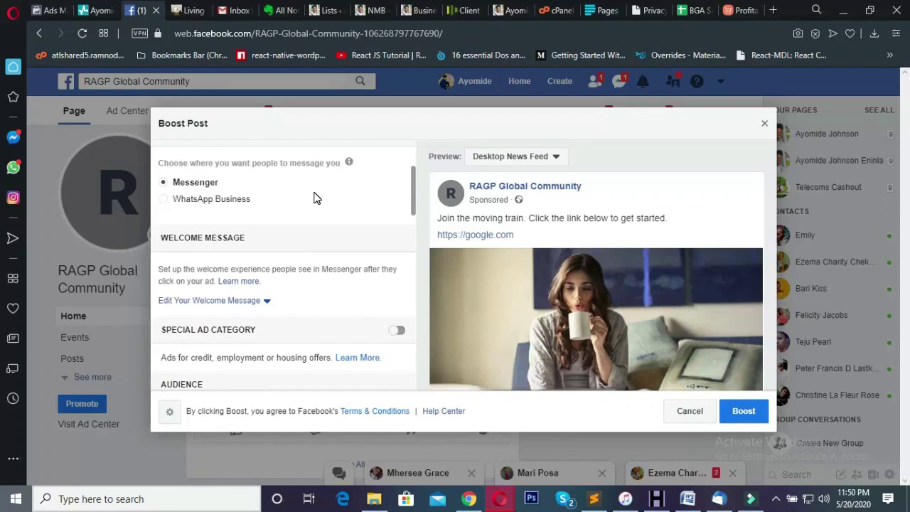
click(209, 183)
click(222, 201)
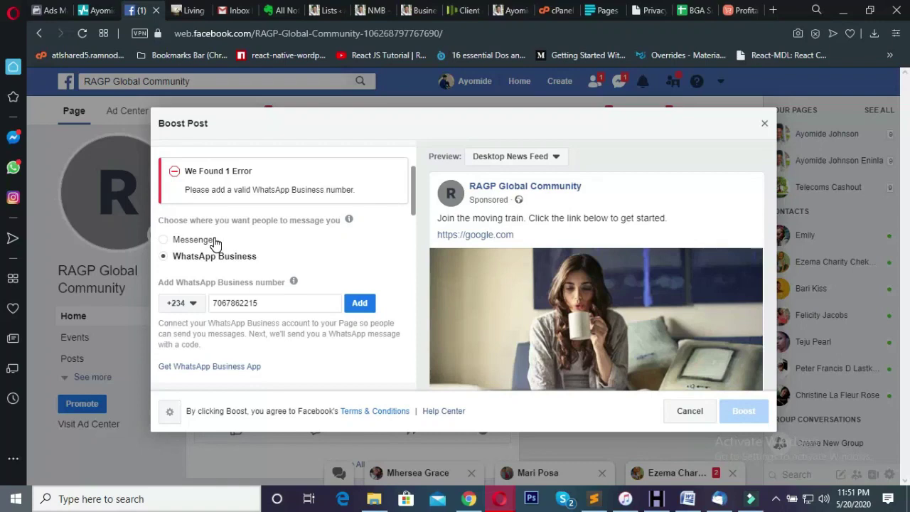
click(213, 241)
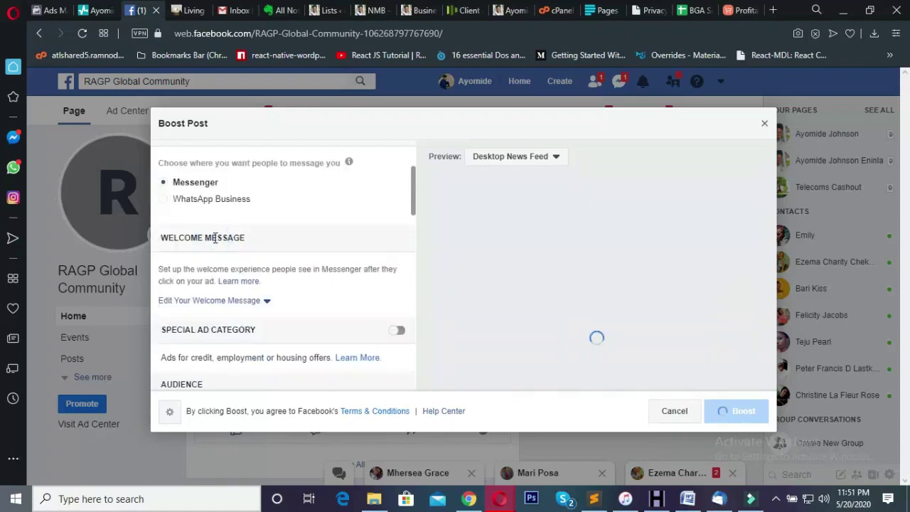
click(242, 202)
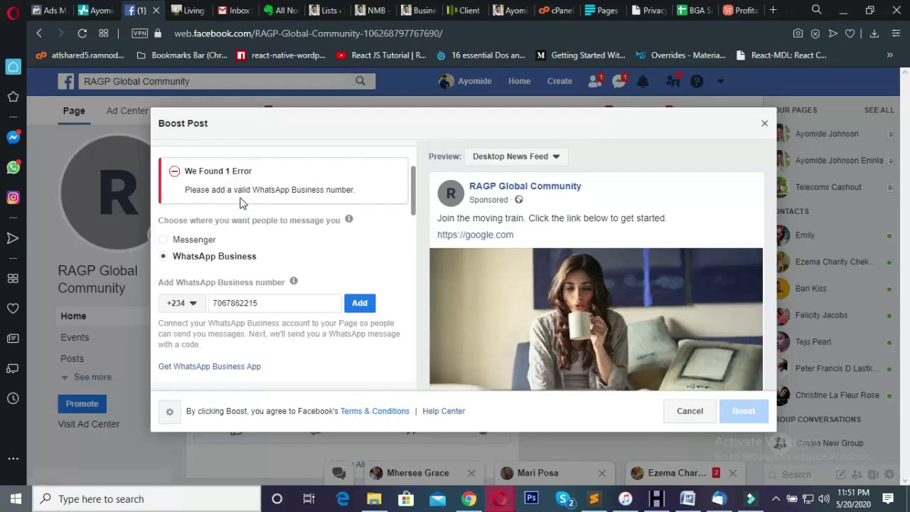
Clear the phone number from the WhatsApp Business number field.
double_click(266, 303)
key(BackSpace)
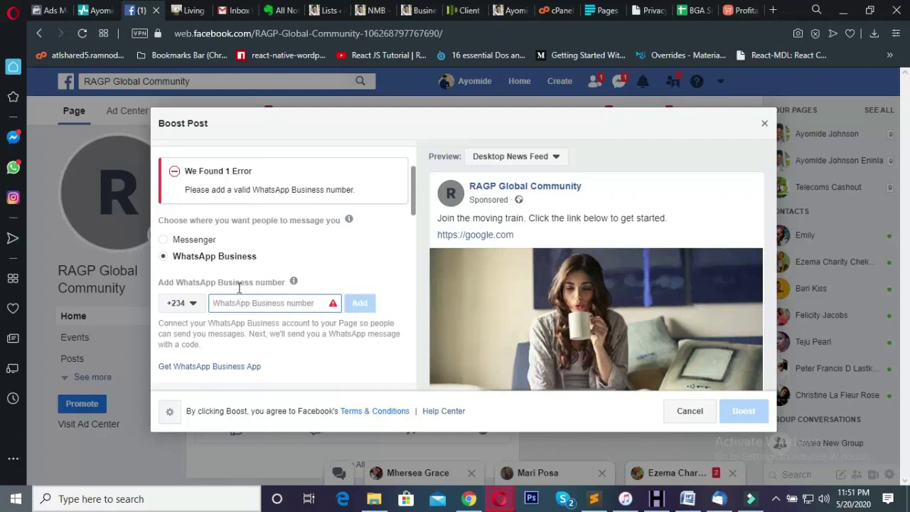
click(240, 304)
Examine the Desktop News Feed preview of the boosted post, from its caption and link down to the message button.
scroll(527, 208, down, 3)
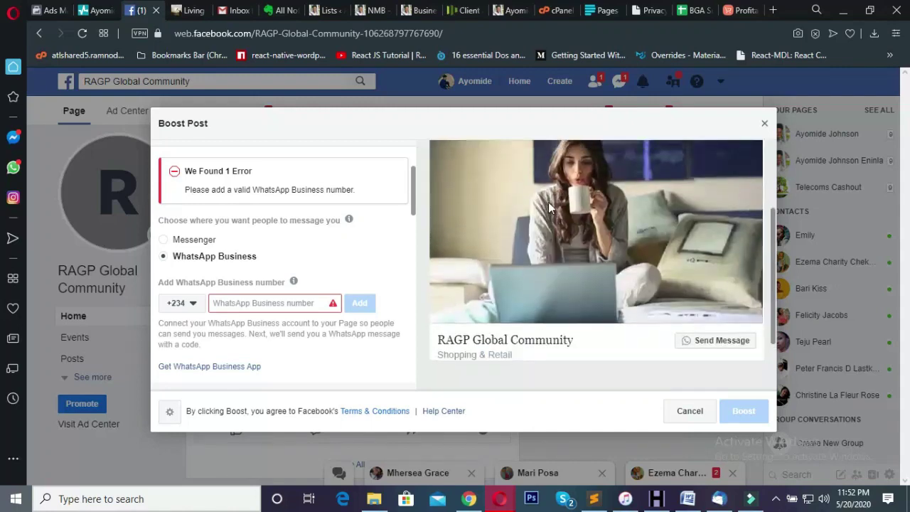
scroll(552, 203, up, 3)
scroll(556, 199, down, 2)
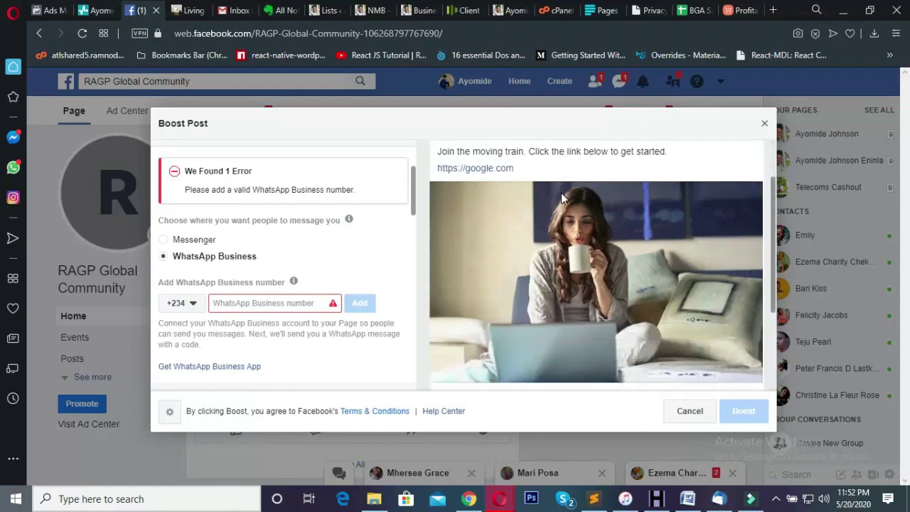
scroll(561, 193, up, 2)
scroll(570, 219, down, 1)
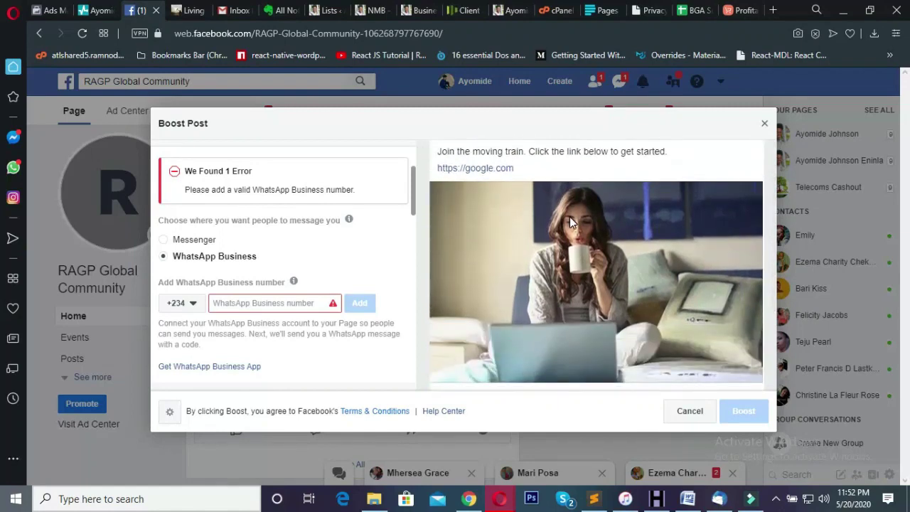
Review the special ad category, the audience choices and the automatic placements setting of the boost.
scroll(293, 288, down, 2)
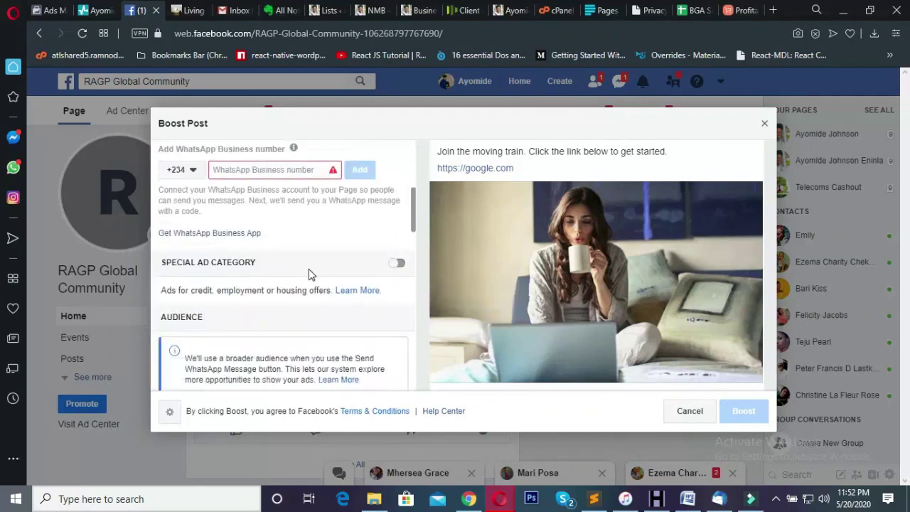
scroll(309, 270, down, 1)
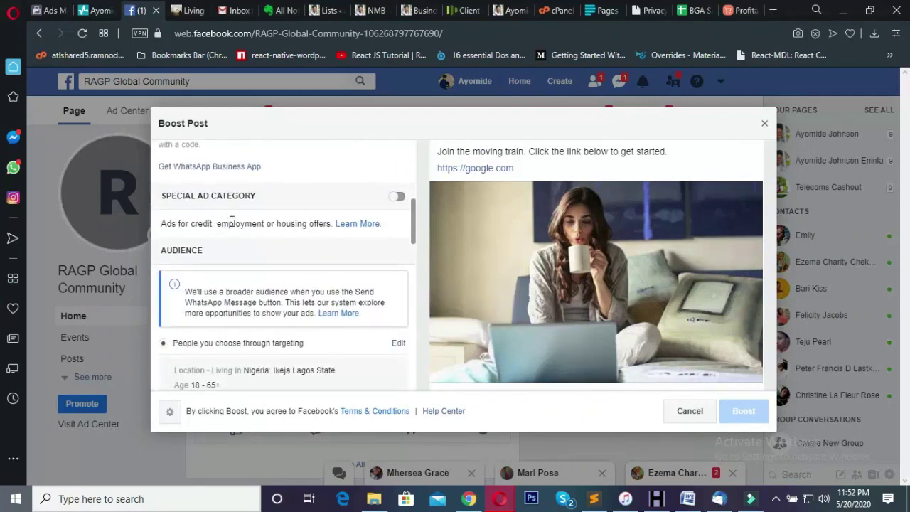
scroll(222, 219, down, 1)
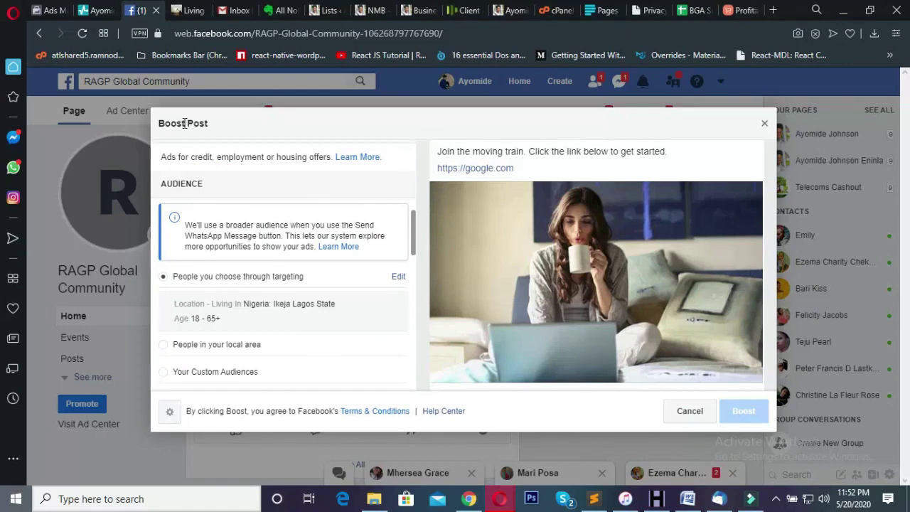
double_click(163, 182)
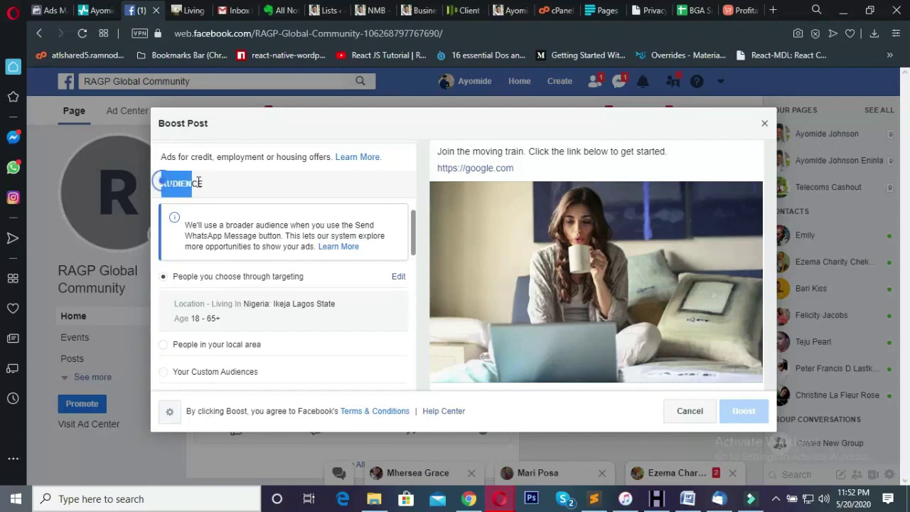
click(238, 225)
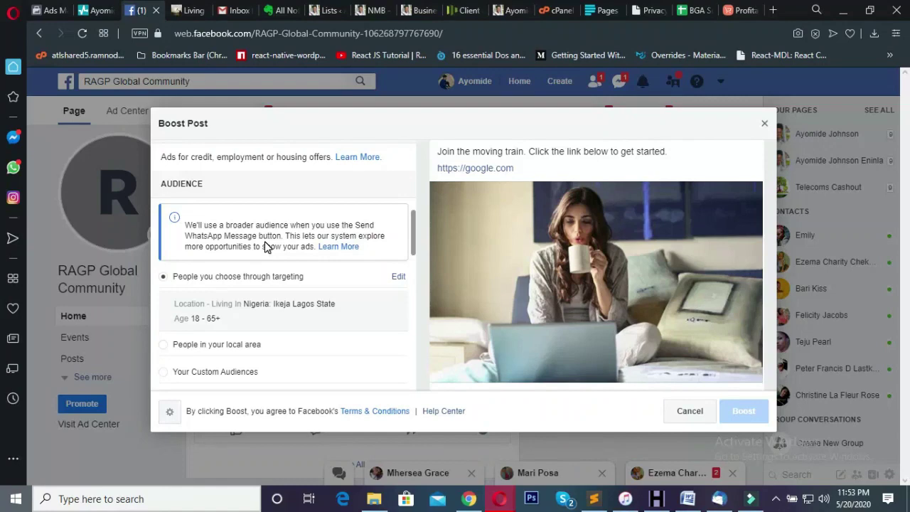
scroll(242, 233, down, 3)
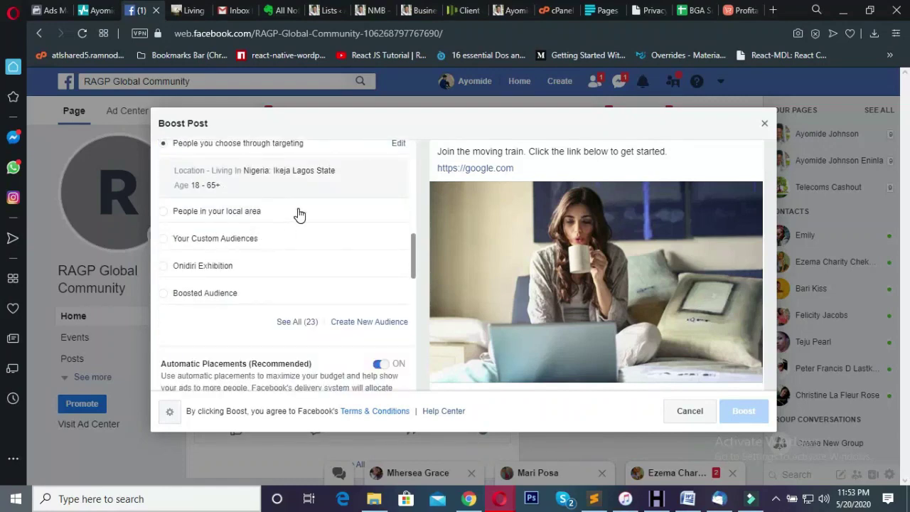
scroll(341, 238, down, 1)
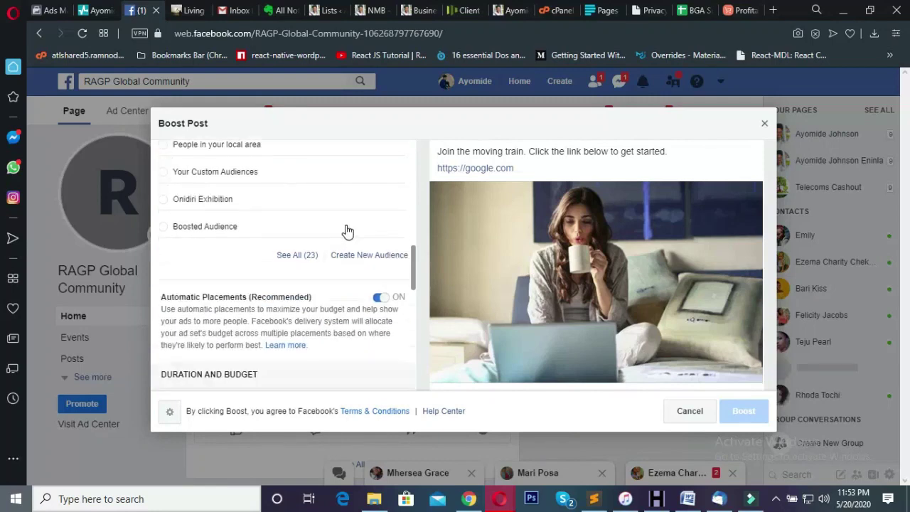
Examine the boost's duration, end date and total budget, along with the estimated reach and daily spend.
scroll(347, 232, down, 2)
scroll(352, 224, down, 2)
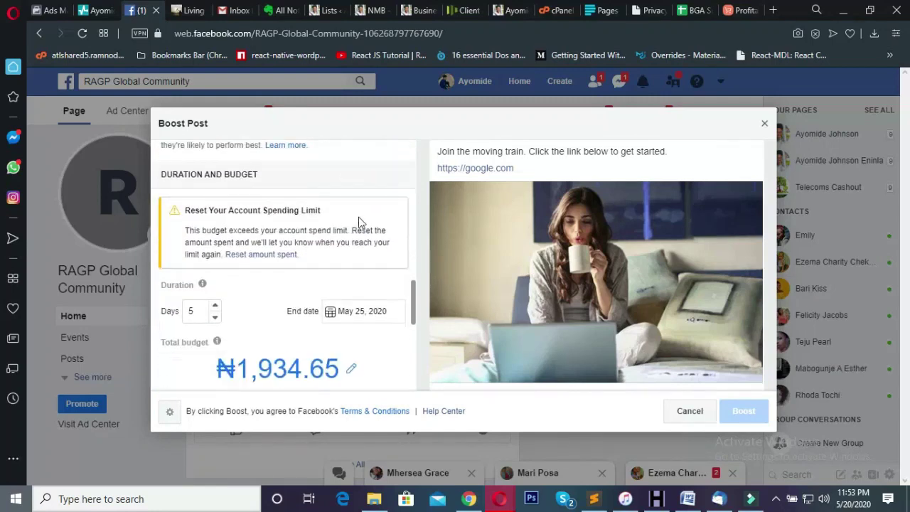
click(205, 244)
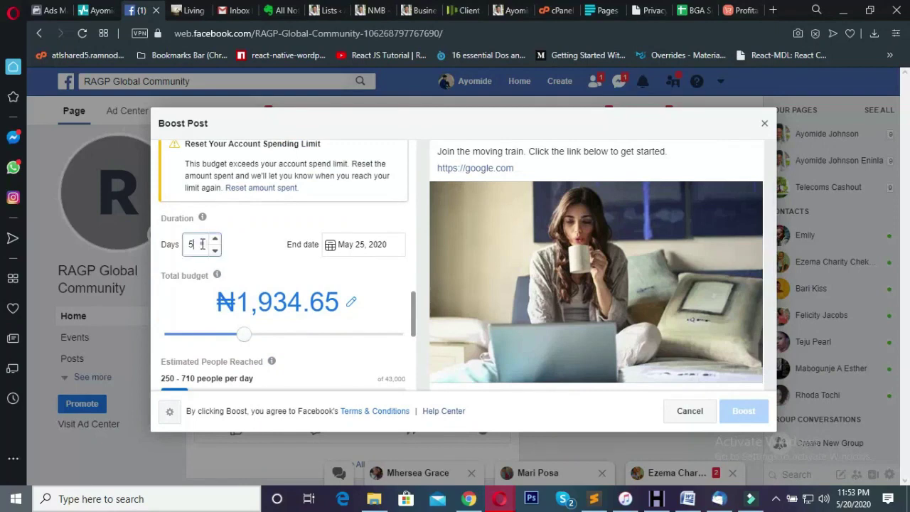
scroll(281, 187, up, 1)
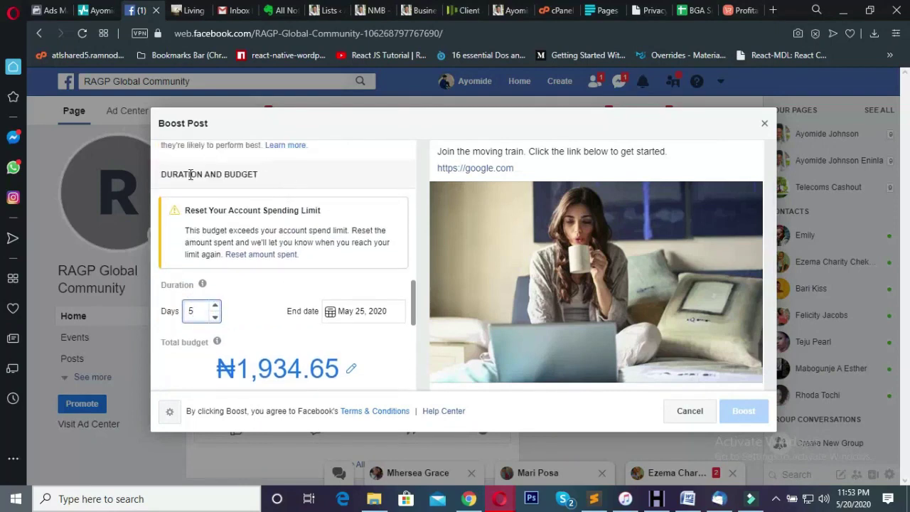
scroll(191, 235, down, 1)
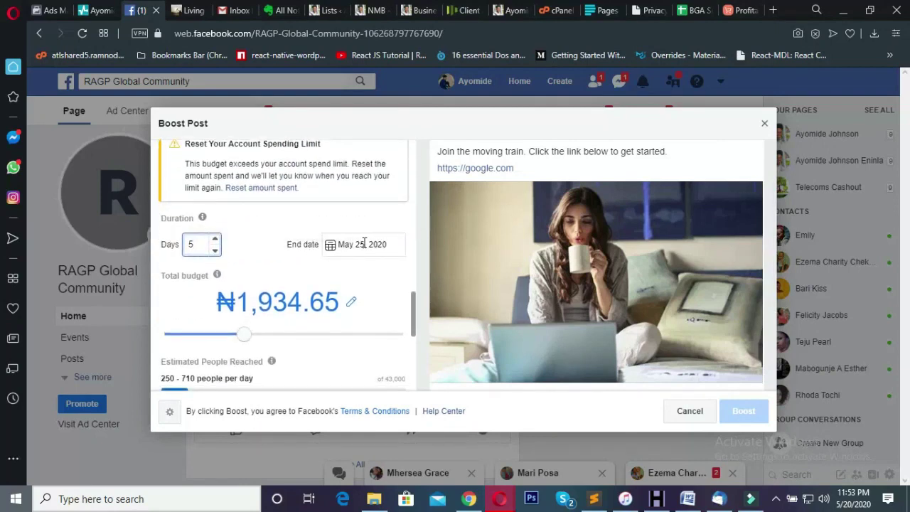
mouse_move(217, 280)
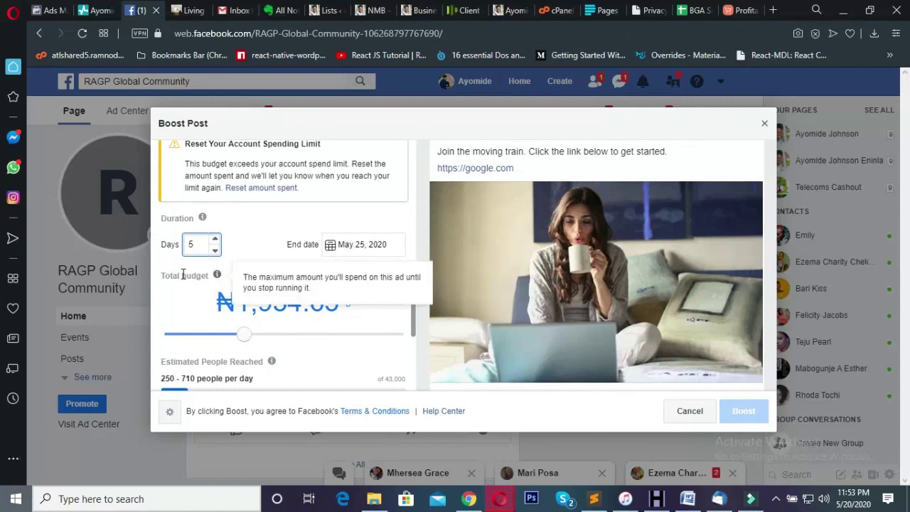
scroll(252, 306, up, 3)
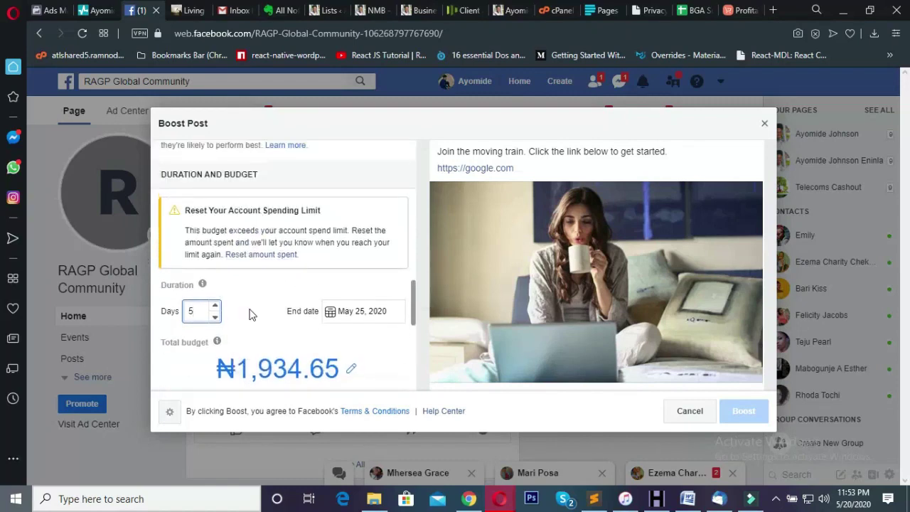
scroll(242, 285, down, 2)
scroll(254, 278, down, 2)
scroll(207, 295, down, 2)
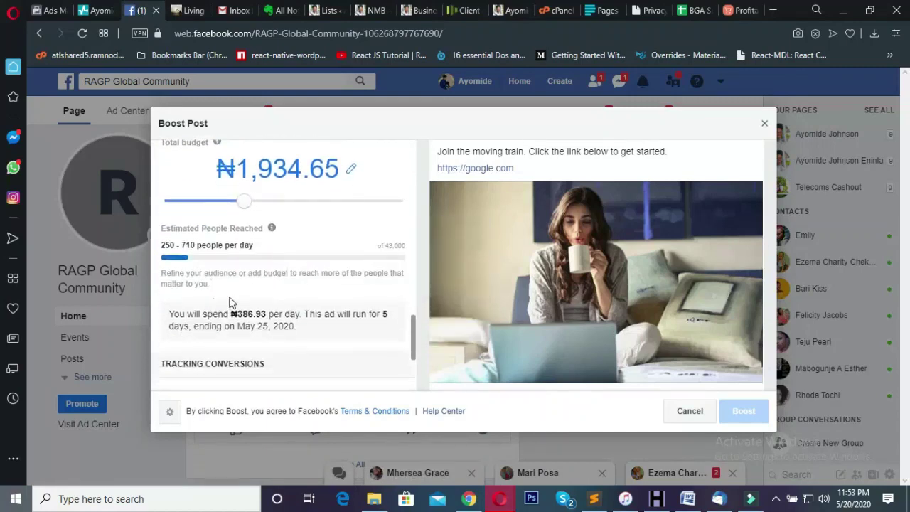
scroll(213, 349, down, 1)
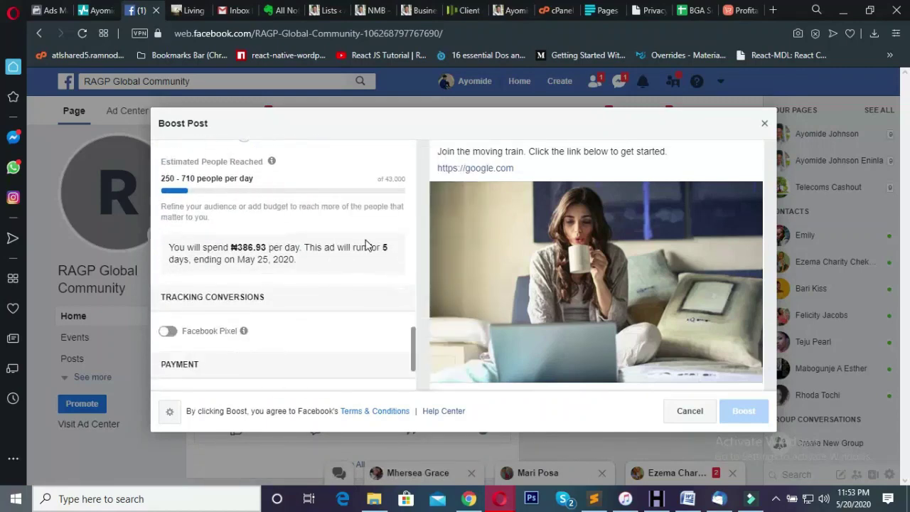
Check the Facebook Pixel tracking option and look through the ad accounts available for payment without changing the account.
scroll(366, 246, down, 3)
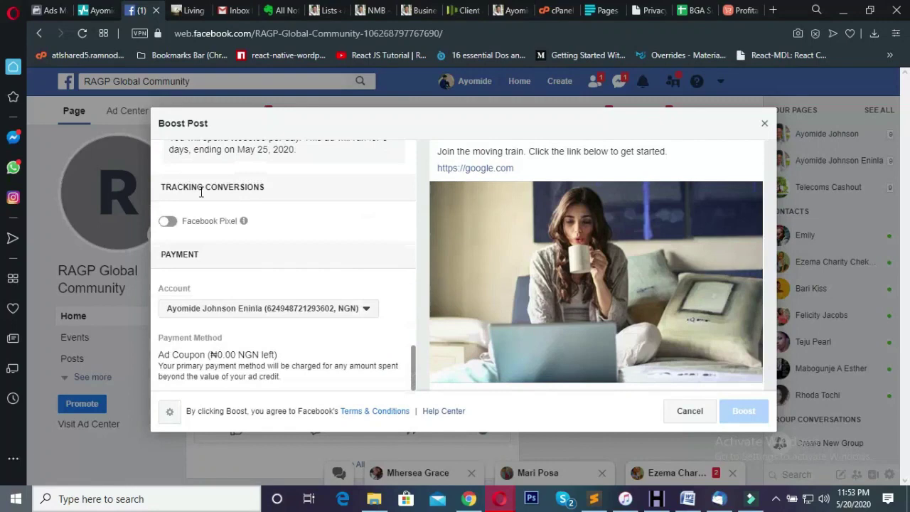
double_click(272, 188)
click(280, 194)
mouse_move(246, 225)
click(367, 310)
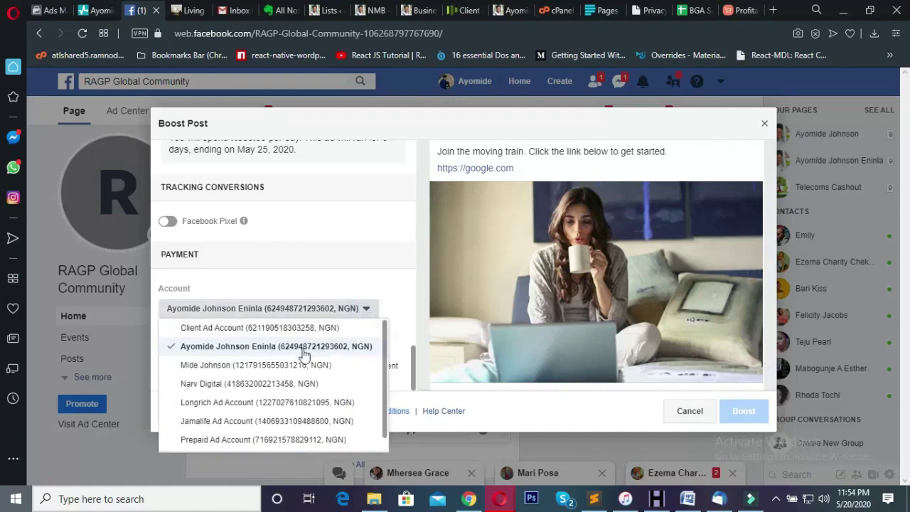
scroll(278, 347, down, 1)
scroll(278, 348, up, 1)
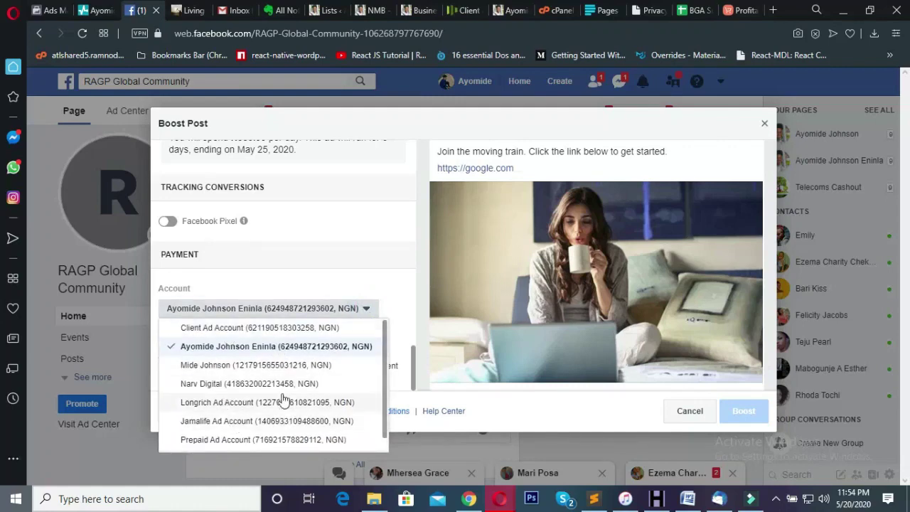
click(346, 313)
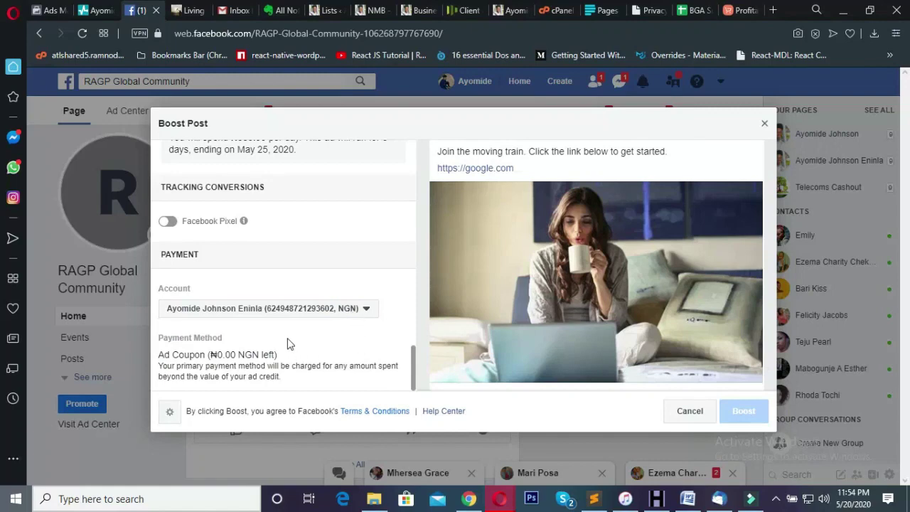
Review the boost settings again from the payment section back to the button settings and objective.
scroll(318, 327, up, 5)
scroll(319, 331, up, 15)
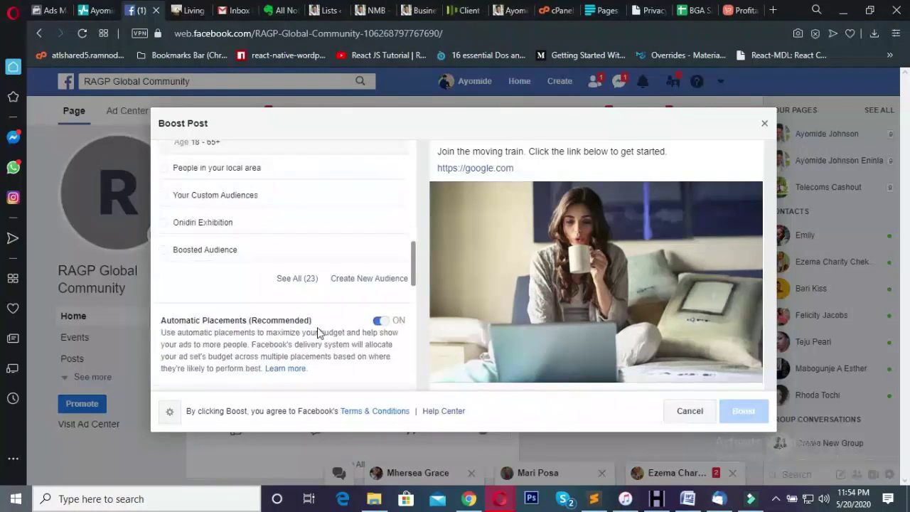
scroll(318, 328, down, 15)
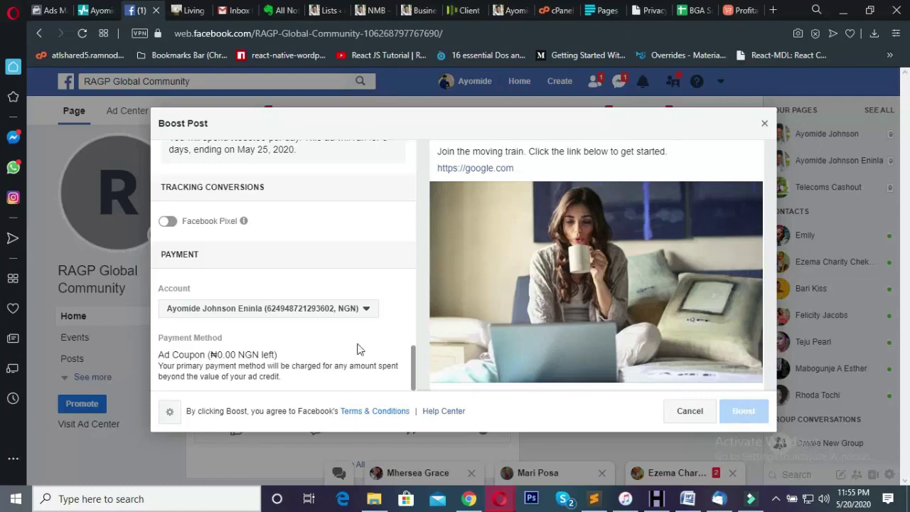
scroll(321, 327, up, 8)
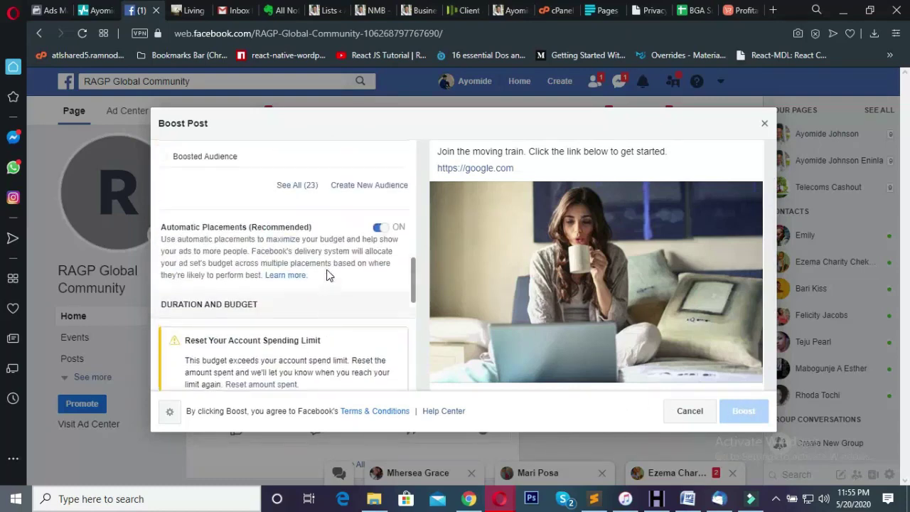
scroll(328, 274, up, 10)
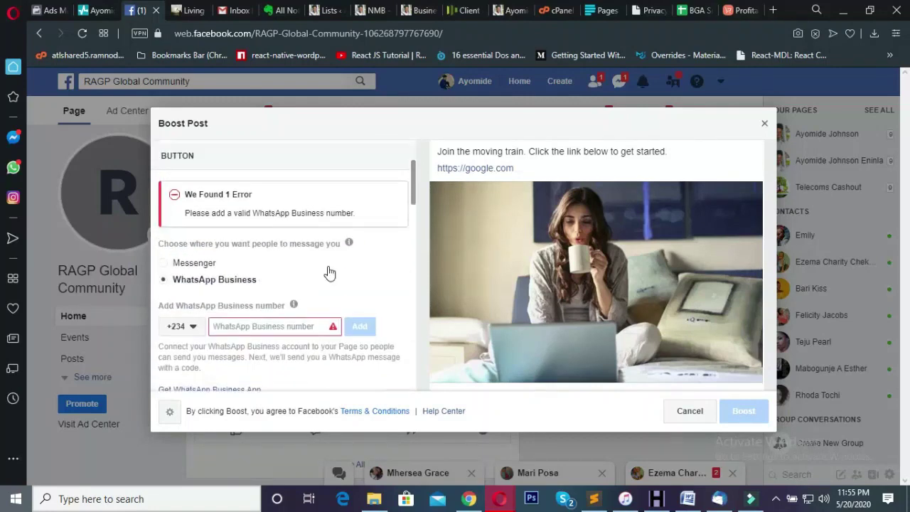
scroll(205, 267, up, 2)
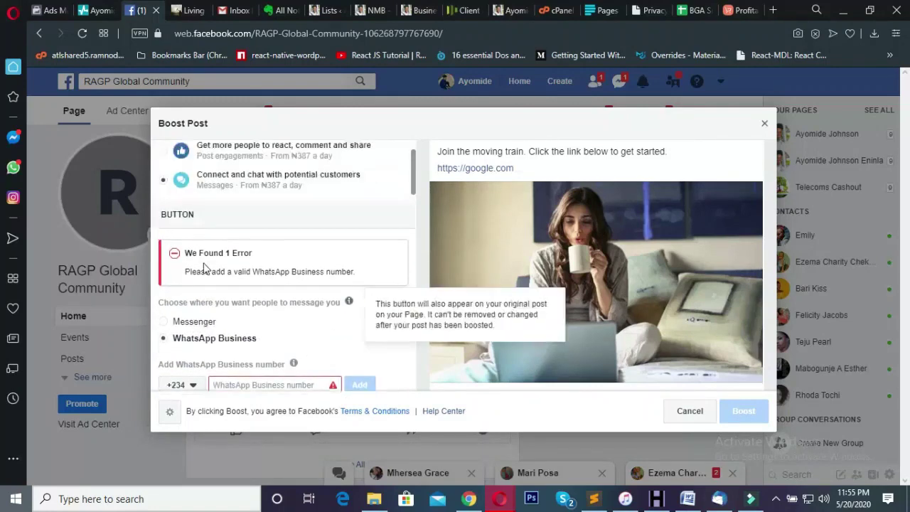
scroll(205, 266, up, 1)
scroll(203, 235, down, 3)
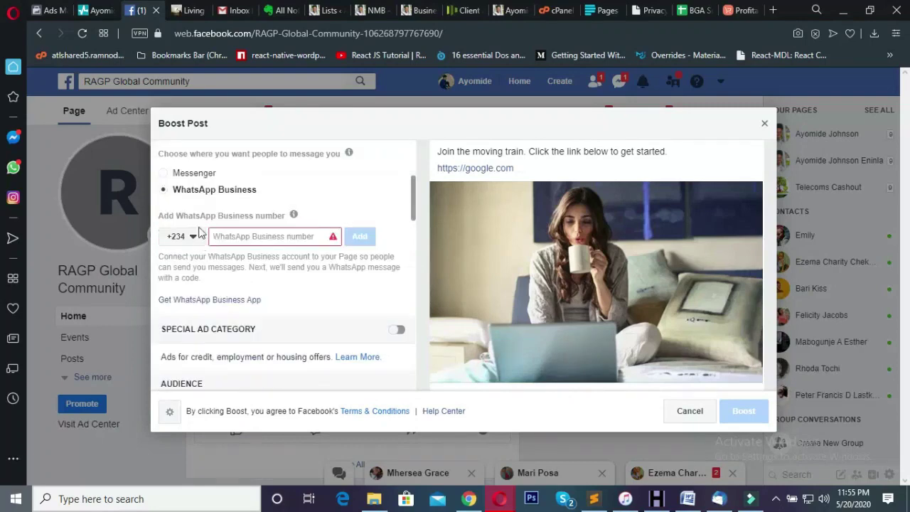
scroll(209, 209, up, 2)
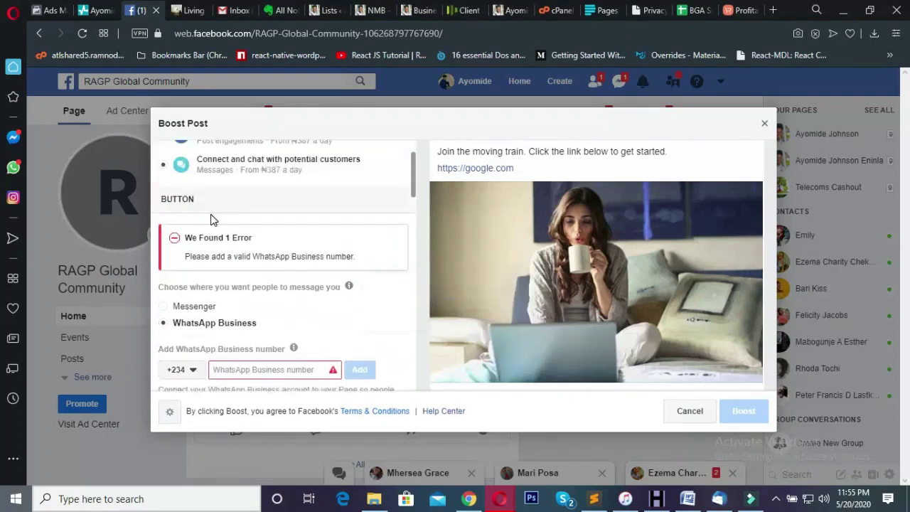
scroll(211, 220, up, 2)
Switch the boost objective to "Get more people to react, comment and share" and set the post button to No Button.
click(207, 198)
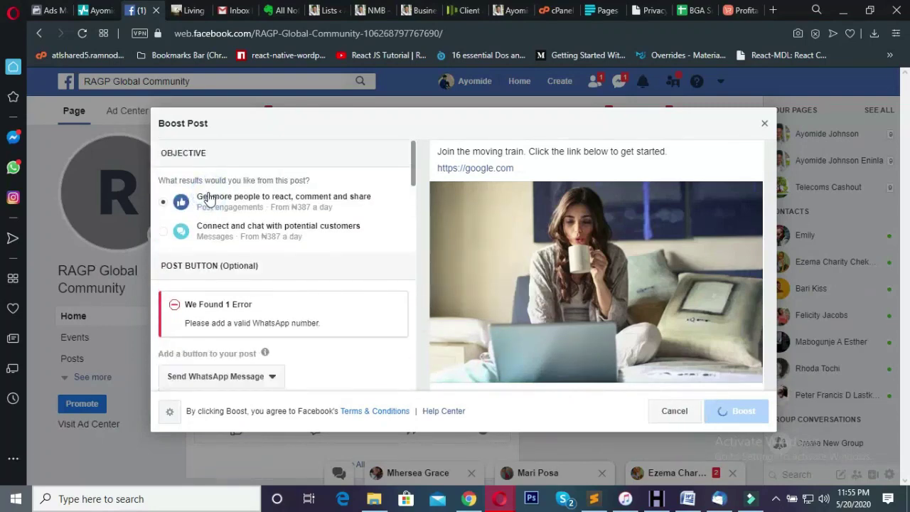
scroll(242, 230, down, 1)
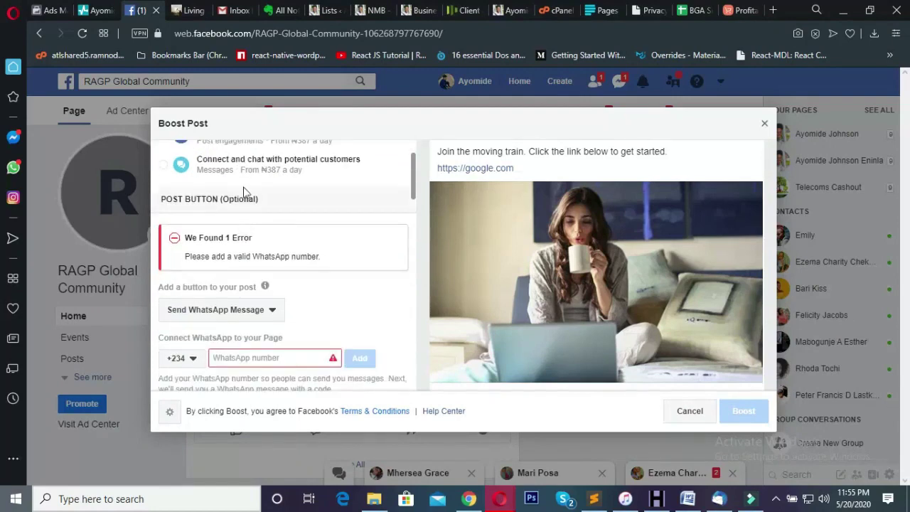
scroll(243, 192, down, 1)
click(203, 243)
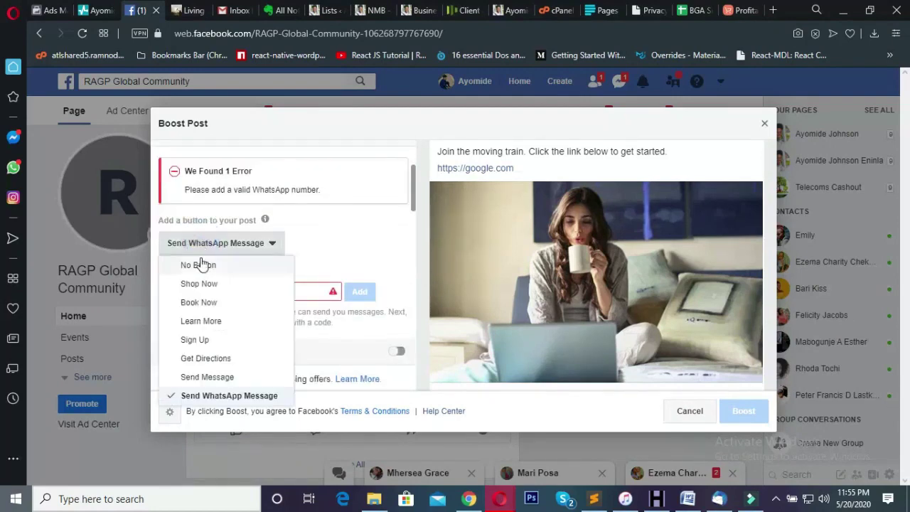
click(205, 263)
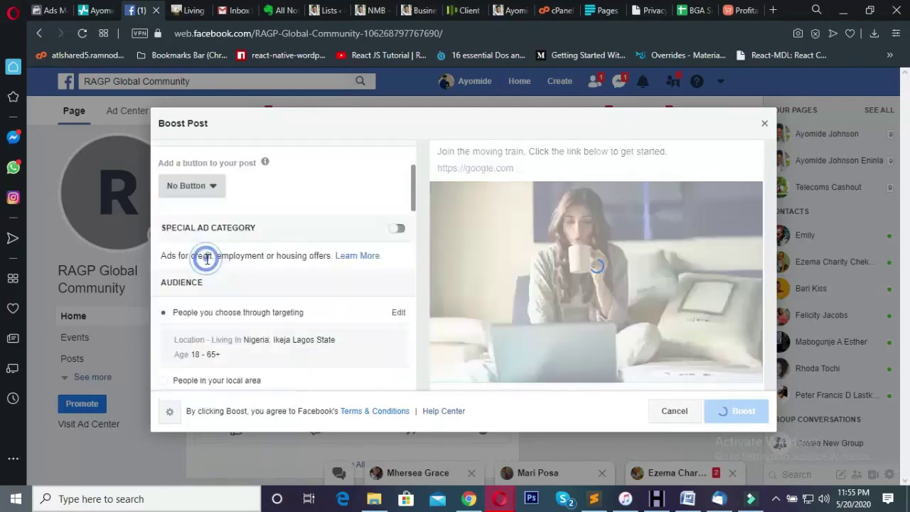
scroll(286, 251, up, 2)
scroll(284, 249, down, 4)
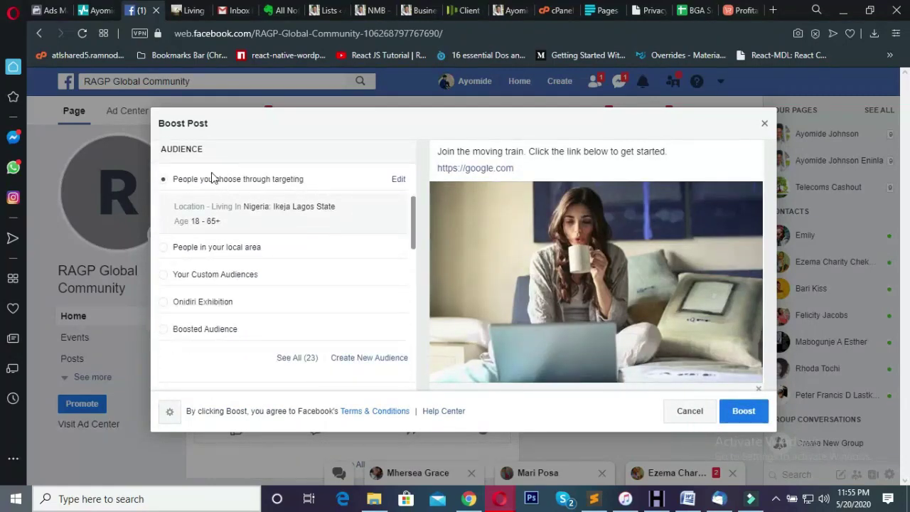
Keep the audience on "People you choose through targeting", review the placement, budget and payment settings, and submit the boost.
click(163, 183)
scroll(331, 299, down, 2)
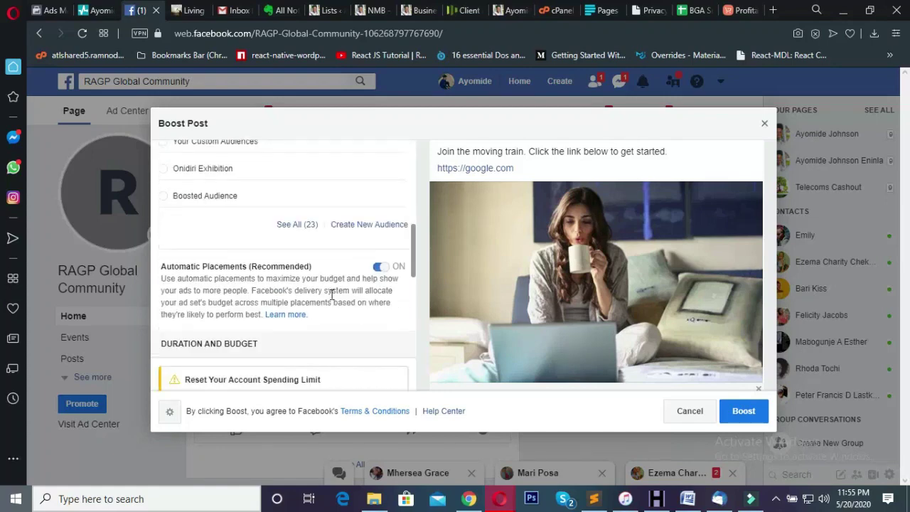
scroll(332, 290, down, 1)
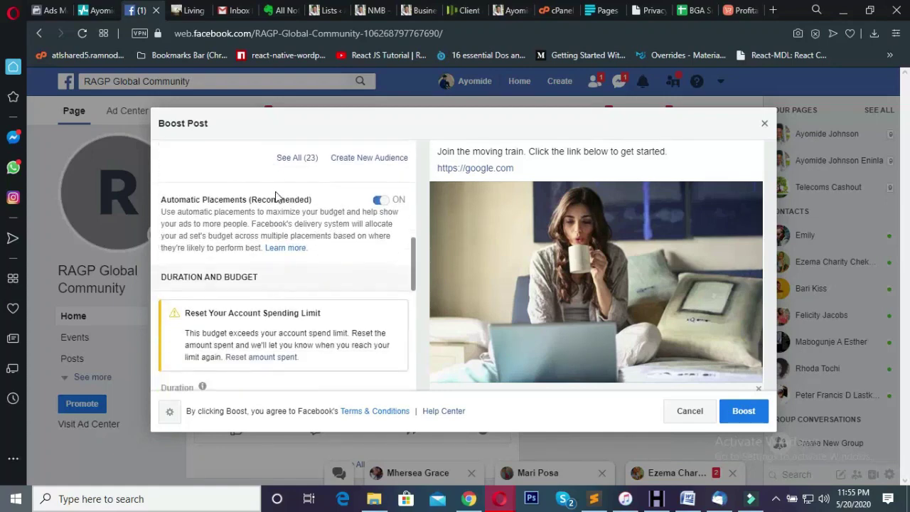
scroll(324, 253, down, 3)
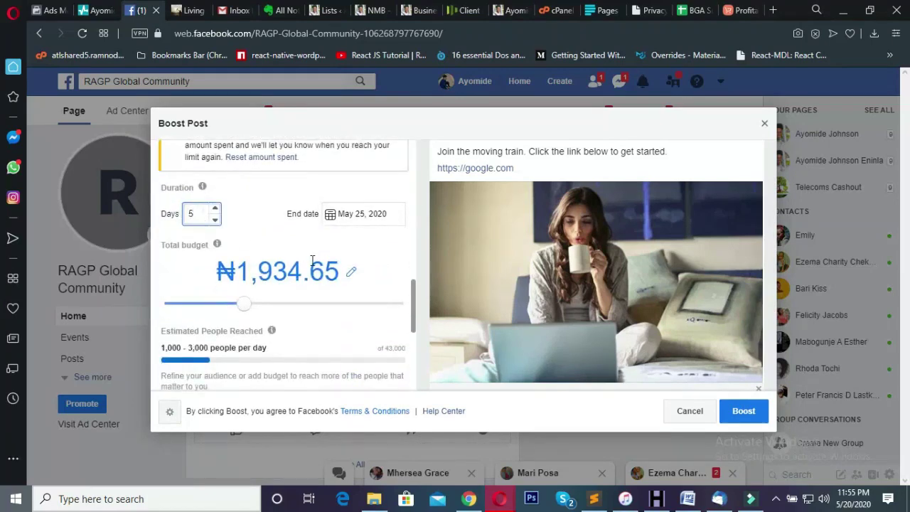
scroll(313, 267, down, 2)
mouse_move(267, 197)
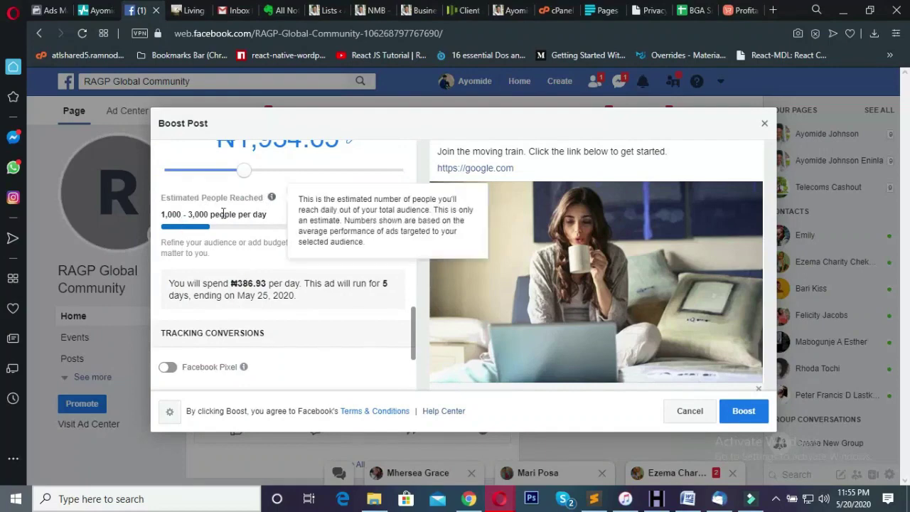
scroll(201, 287, down, 2)
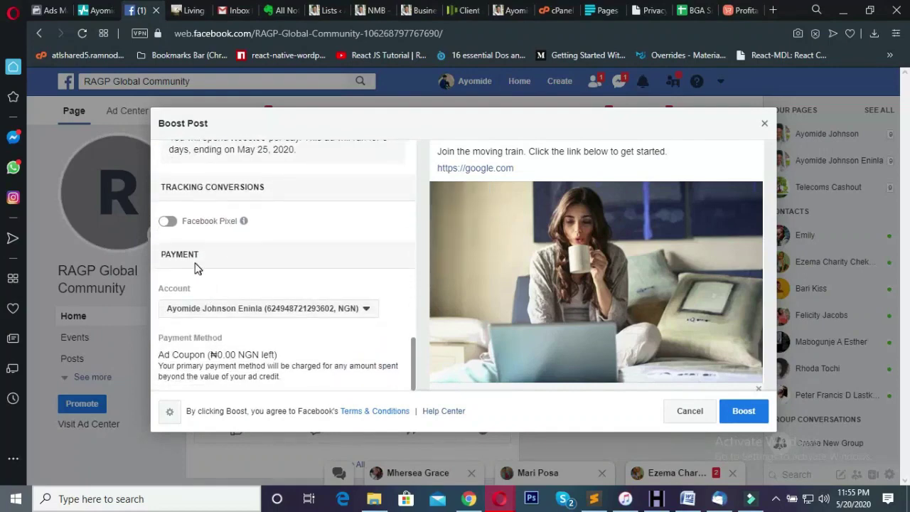
click(744, 413)
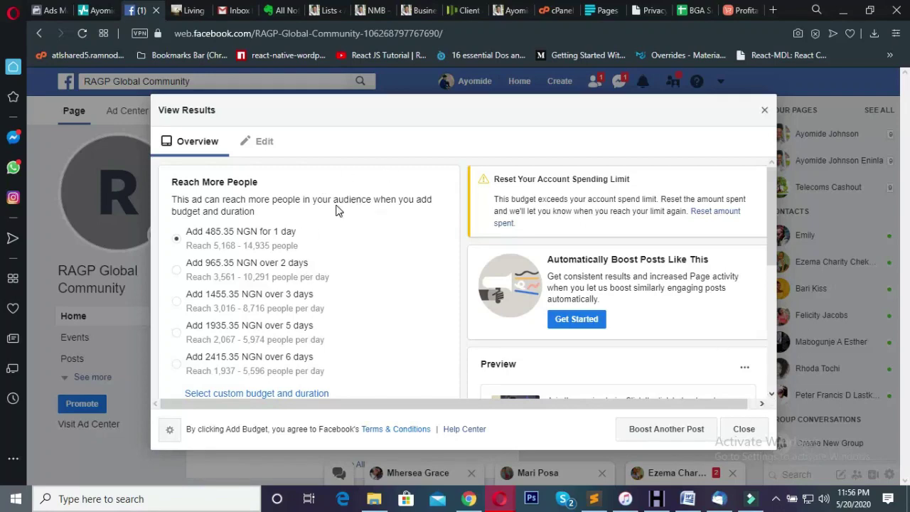
Examine the boost's results overview, including its review status, objective, budget and audience details, and close it.
scroll(392, 258, down, 3)
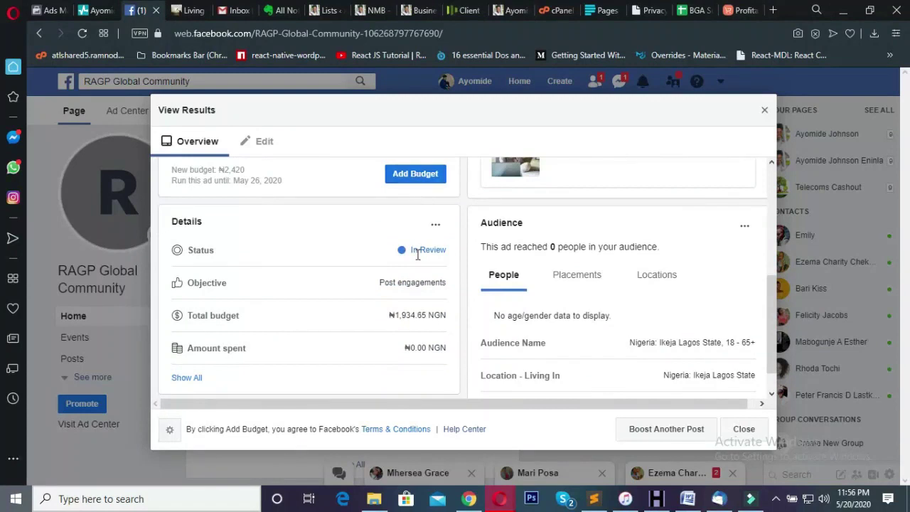
drag(387, 249, 448, 249)
click(406, 260)
scroll(586, 254, down, 1)
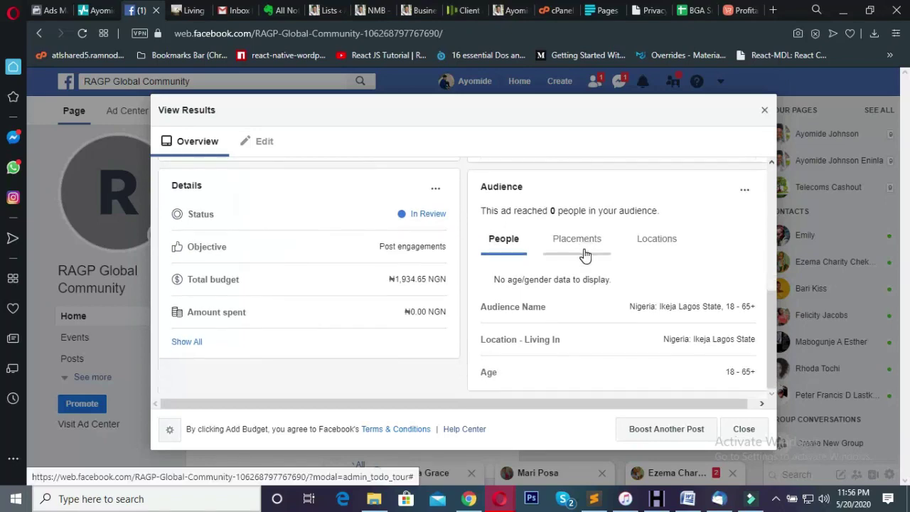
scroll(683, 249, up, 2)
scroll(702, 249, up, 3)
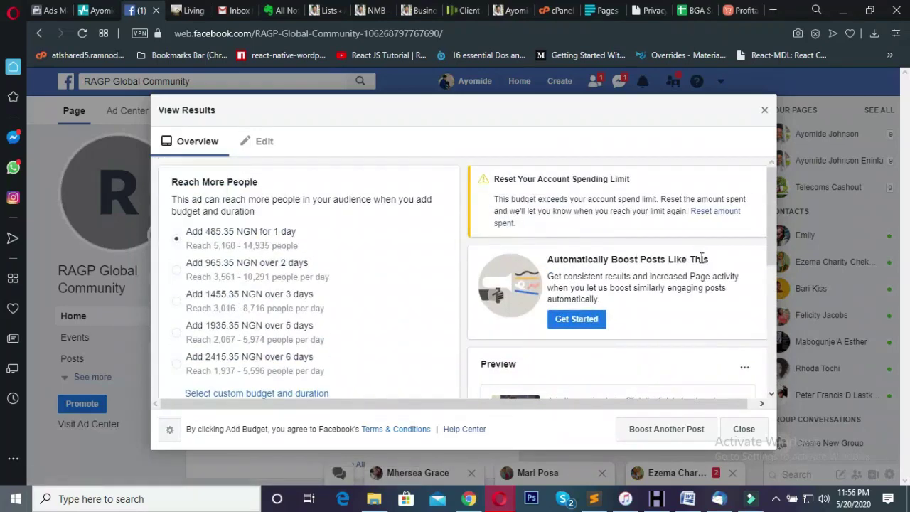
scroll(701, 262, down, 5)
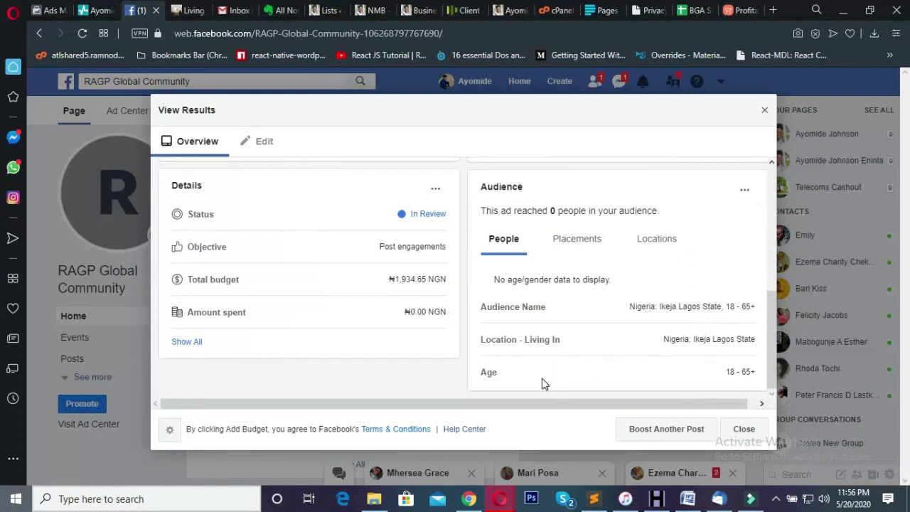
click(744, 431)
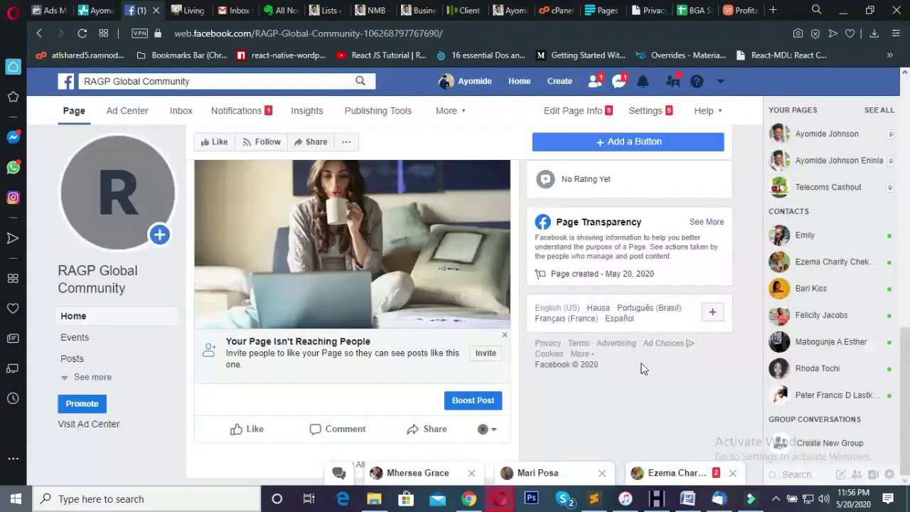
Check the boosted post's text and link on the page, and view the account's recent notifications.
scroll(327, 339, down, 5)
scroll(327, 339, down, 3)
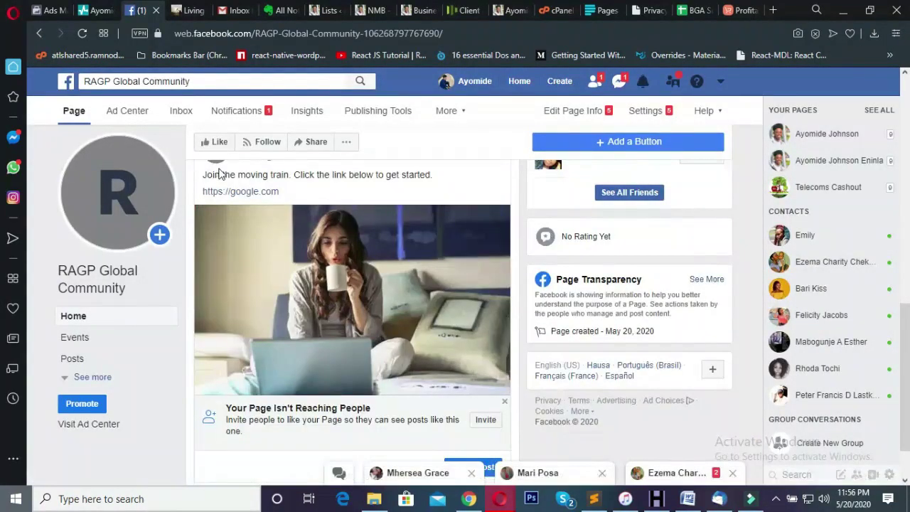
drag(208, 176, 448, 193)
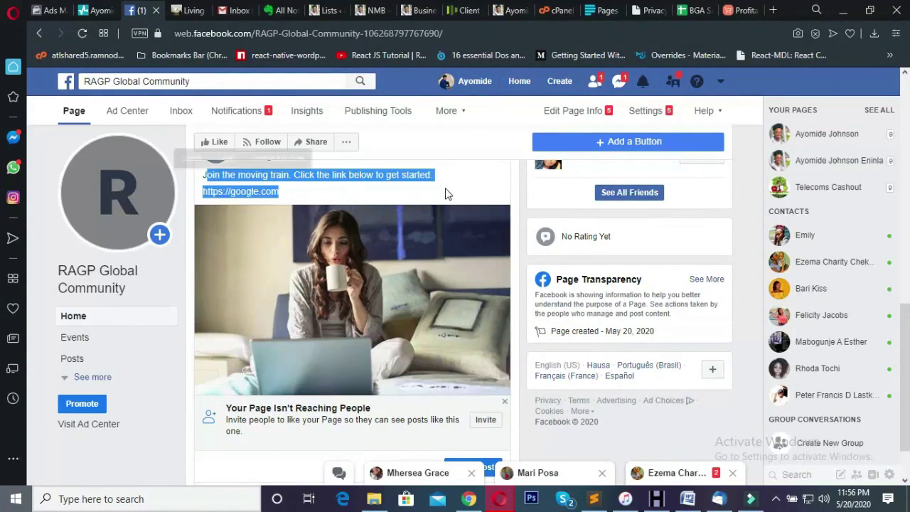
click(446, 190)
click(644, 82)
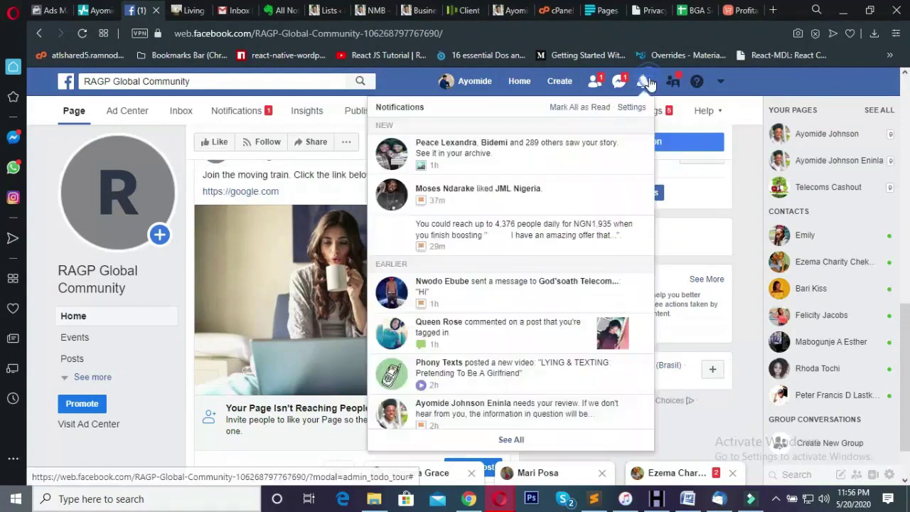
click(649, 83)
Review the published post again from its engagement options back up to its caption and link.
scroll(434, 352, down, 1)
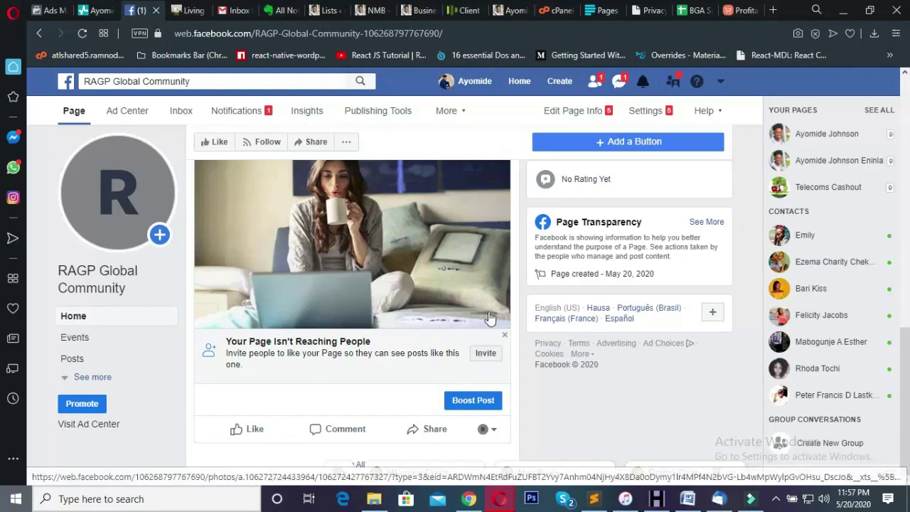
scroll(473, 304, up, 1)
scroll(475, 306, up, 1)
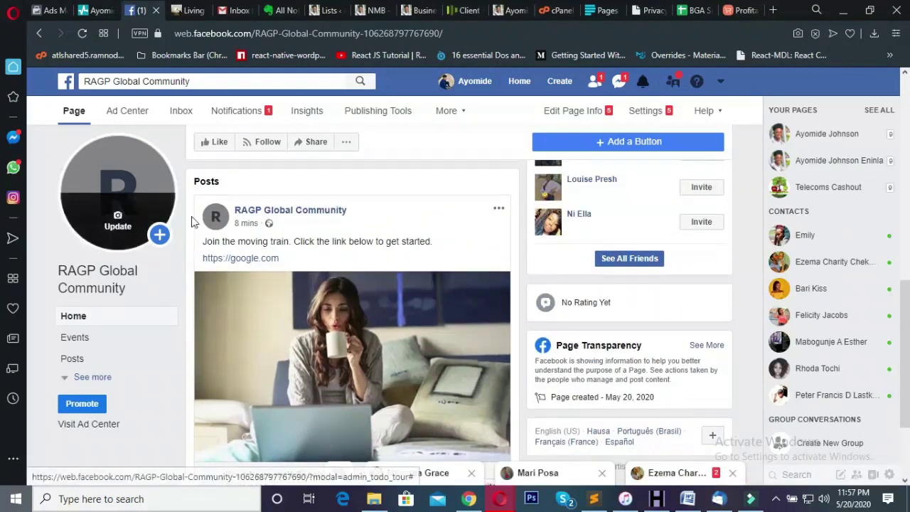
mouse_move(203, 241)
mouse_down()
mouse_move(431, 250)
mouse_move(199, 246)
mouse_up()
click(466, 245)
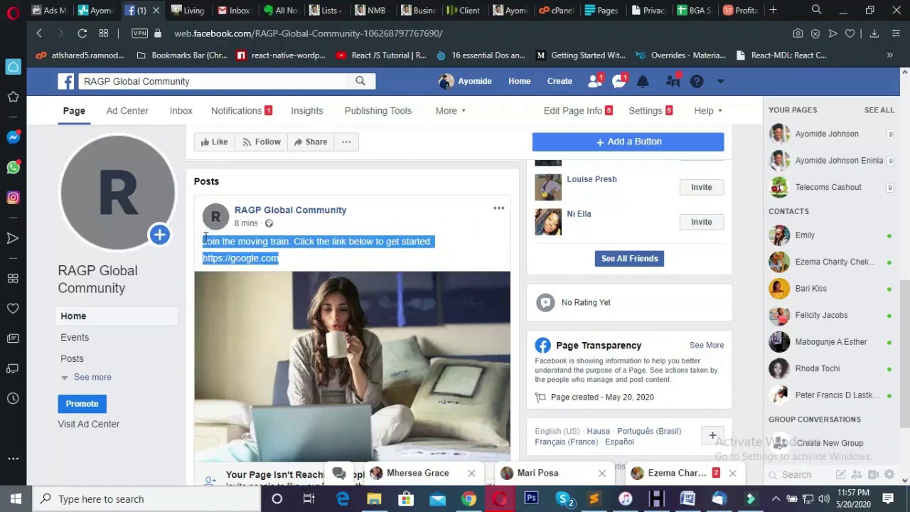